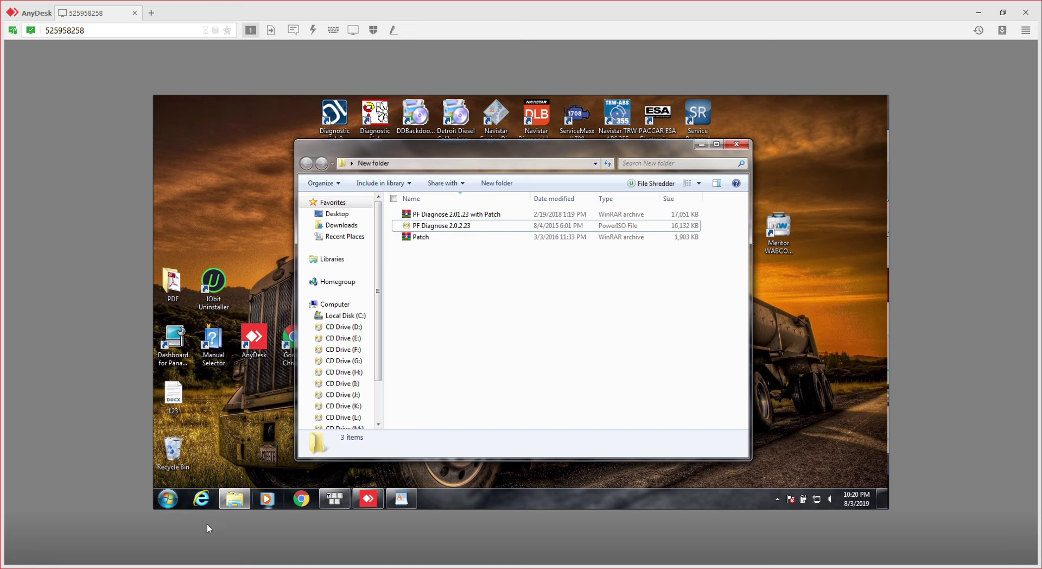
# Step: Open the PF Diagnose 2.0 disc in CD Drive (M:) and launch the PFInstall installer
pyautogui.click(167, 498)
pyautogui.click(320, 325)
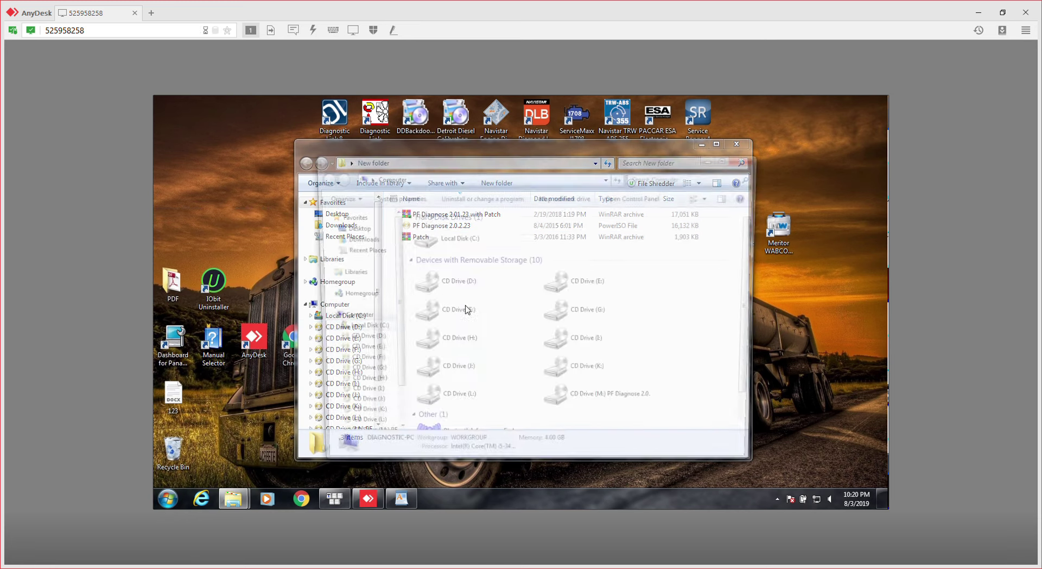
pyautogui.doubleClick(585, 398)
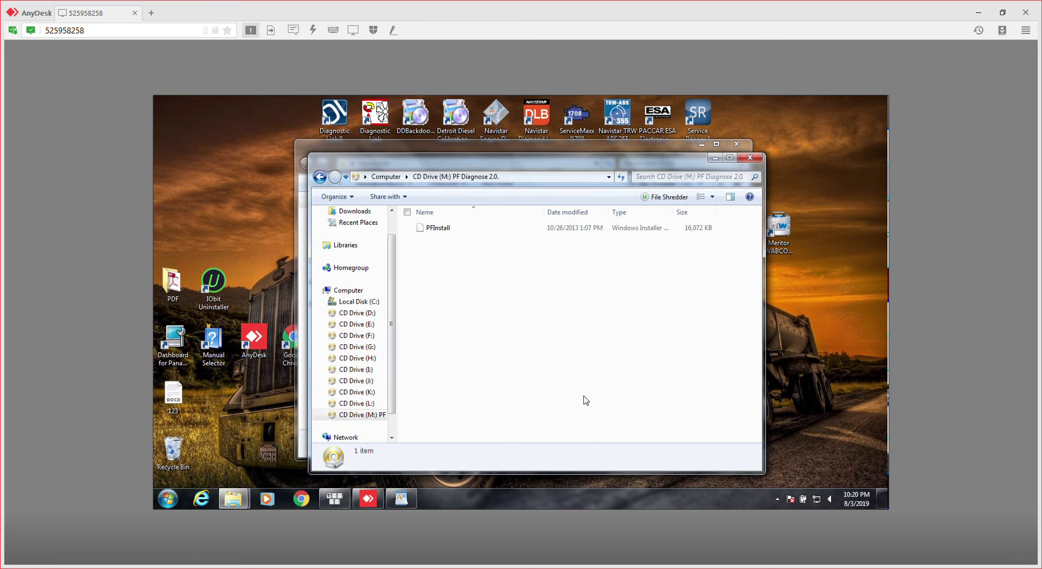
pyautogui.doubleClick(447, 229)
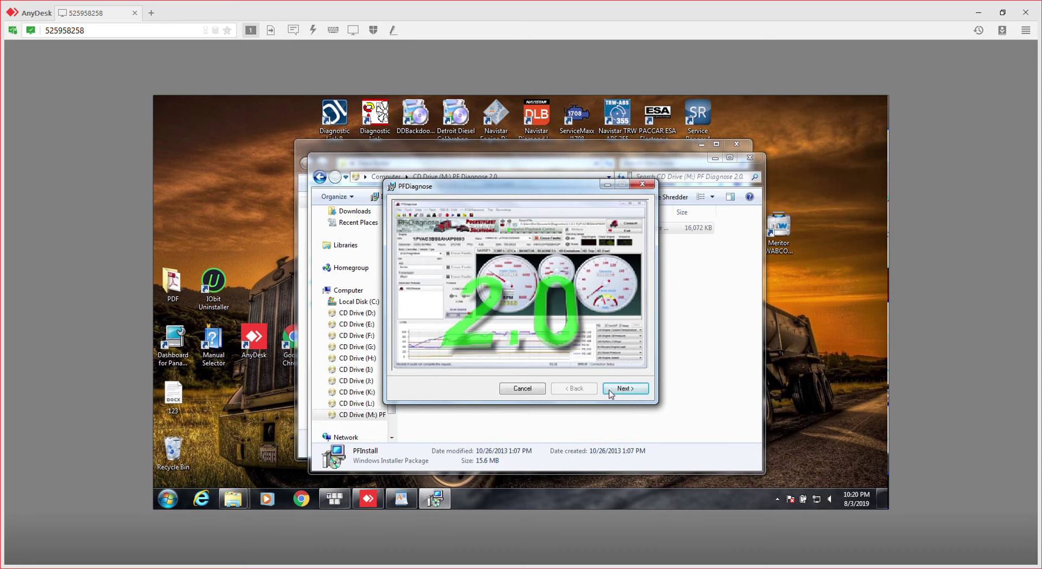
# Step: Go through the PFDiagnose setup wizard, agreeing to the license and keeping the installation folder C:\Program Files (x86)\Pocketfleet\PFDiagnose\
pyautogui.click(622, 390)
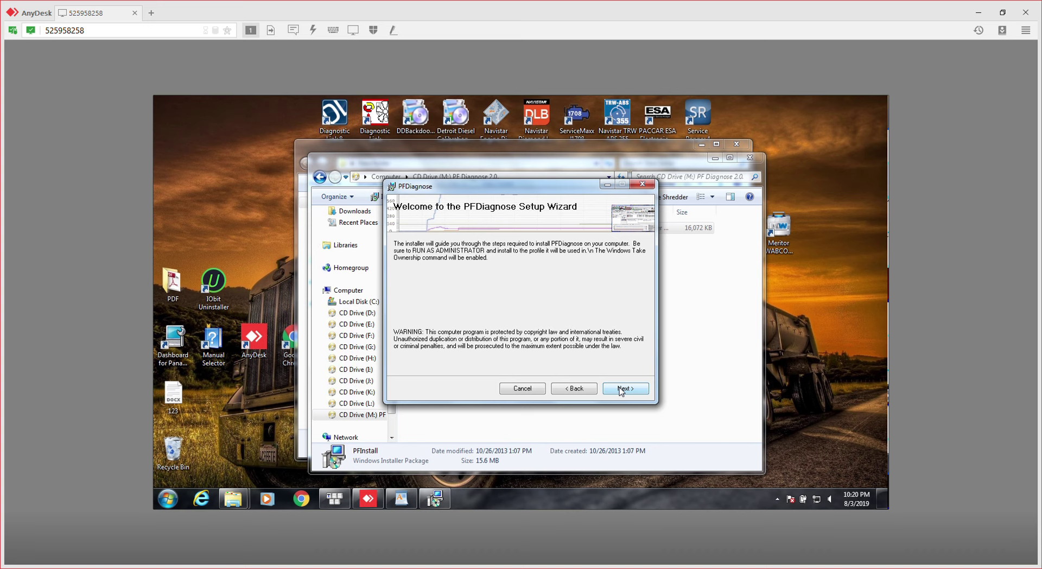
pyautogui.click(624, 388)
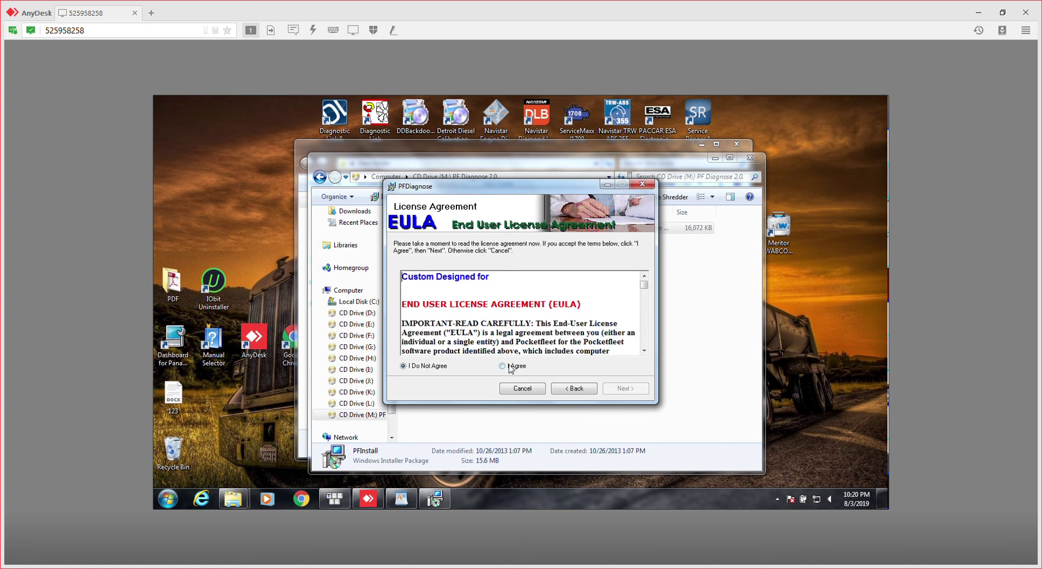
pyautogui.click(511, 368)
pyautogui.click(632, 389)
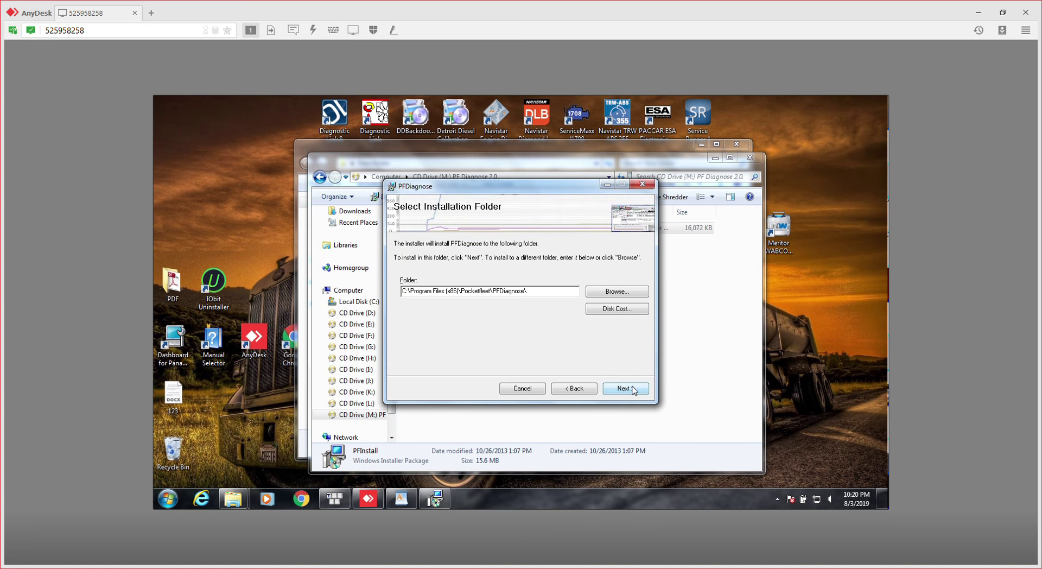
pyautogui.click(633, 390)
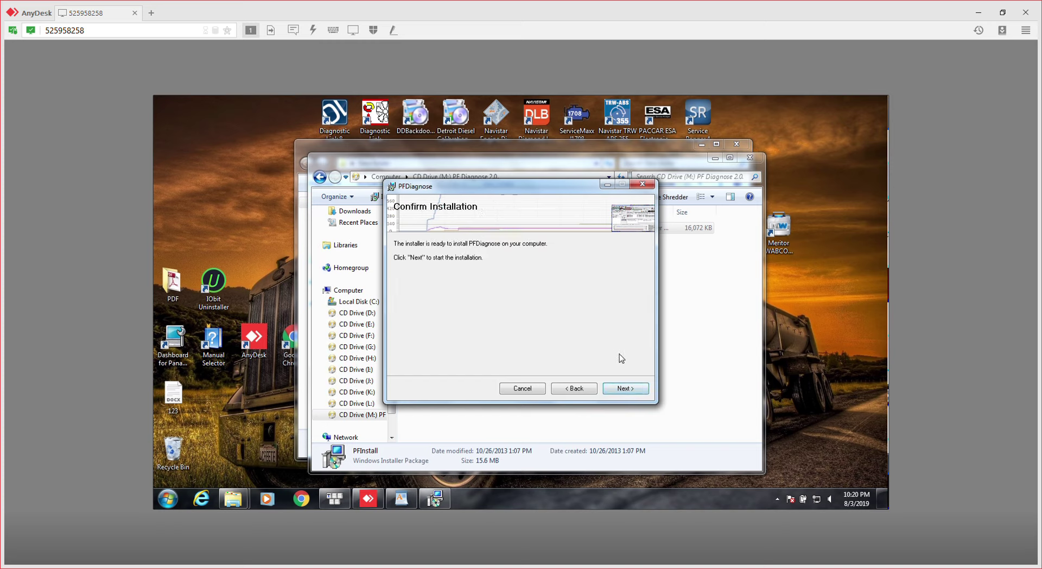
# Step: Run the PFDiagnose installation, allow it to make changes to the computer, and close the wizard and the drive window
pyautogui.click(627, 391)
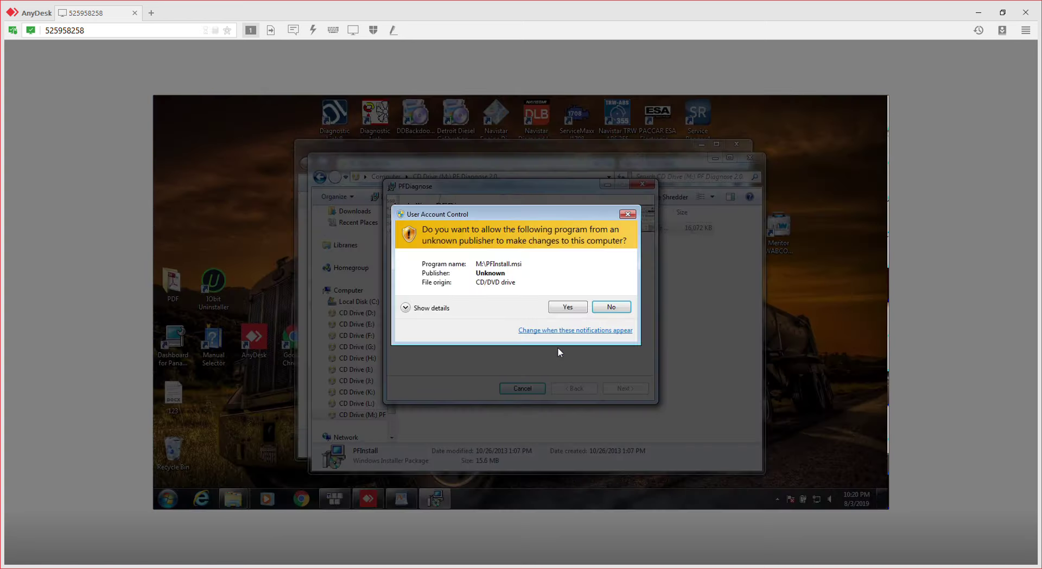
pyautogui.click(564, 309)
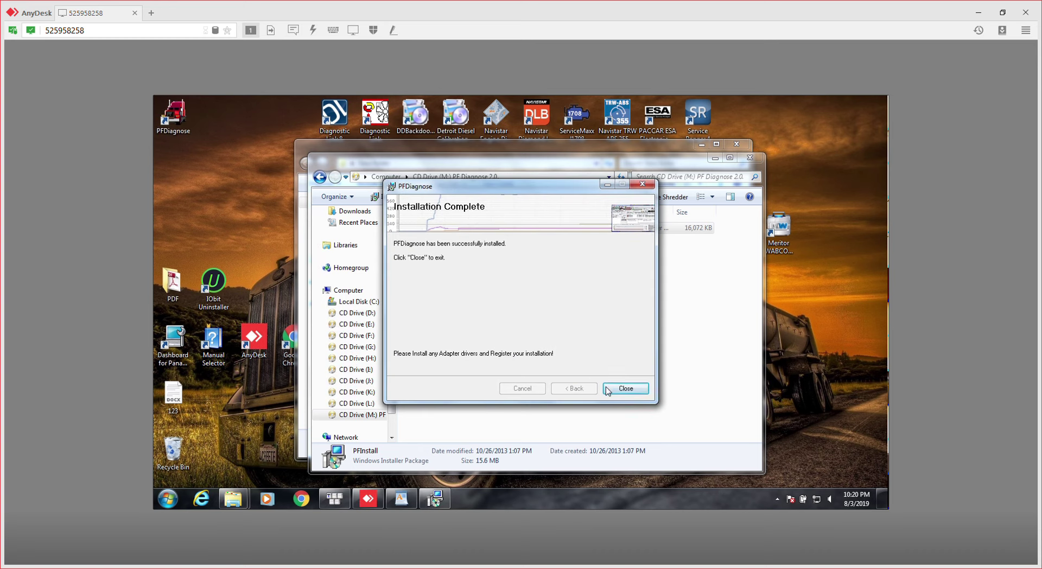
pyautogui.click(622, 389)
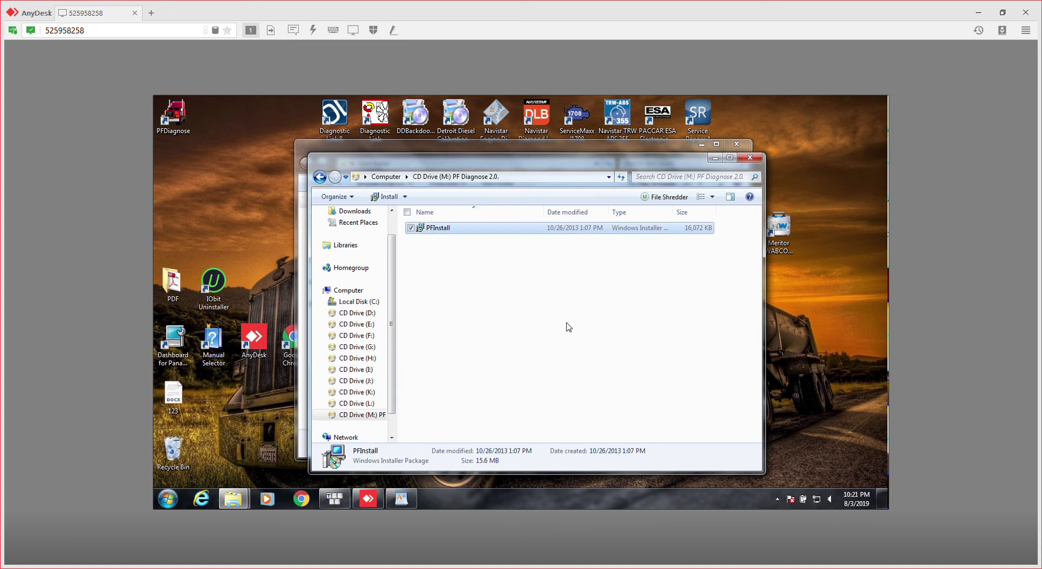
pyautogui.click(568, 326)
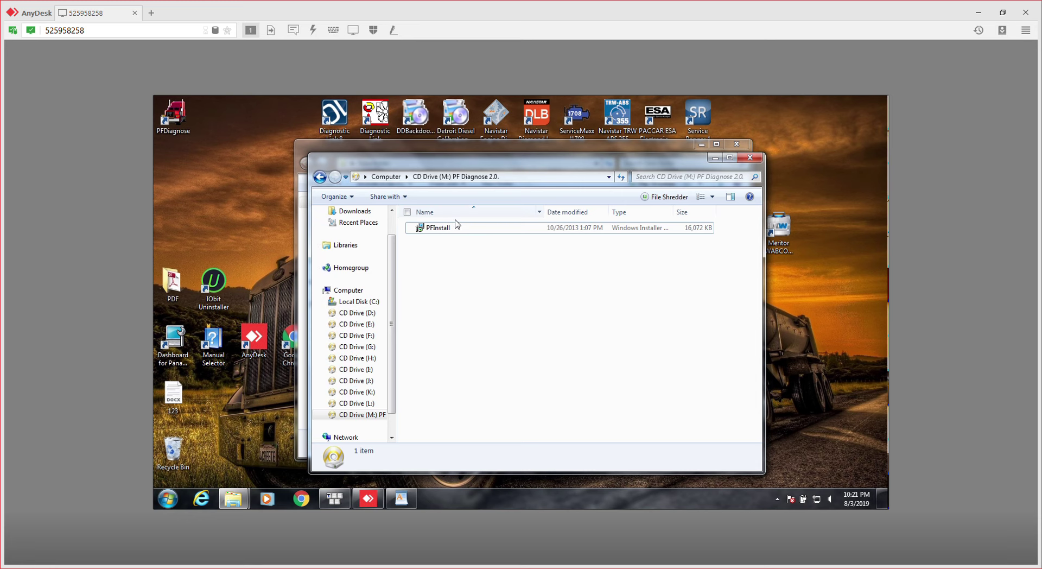
pyautogui.click(750, 157)
# Step: Extract the Patch archive directly into New folder and open the extracted Patch folder
pyautogui.rightClick(542, 370)
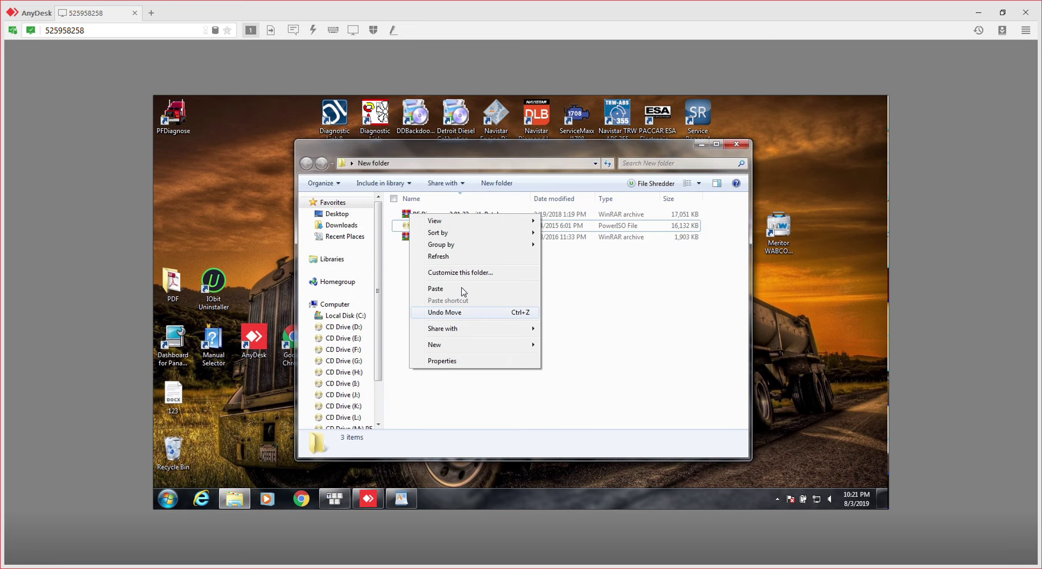
pyautogui.click(452, 258)
pyautogui.rightClick(430, 239)
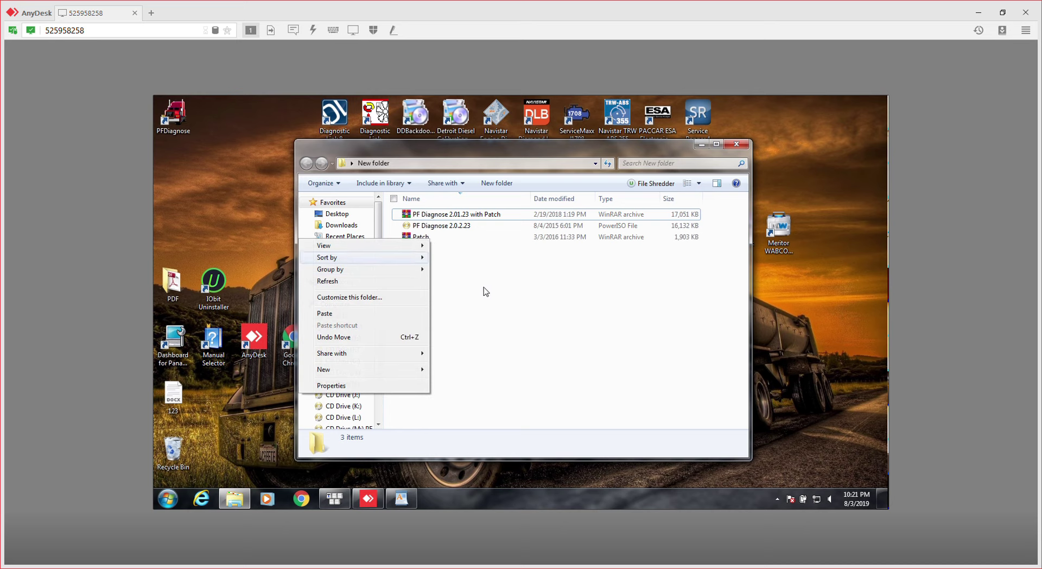
pyautogui.click(484, 291)
pyautogui.click(427, 239)
pyautogui.rightClick(426, 238)
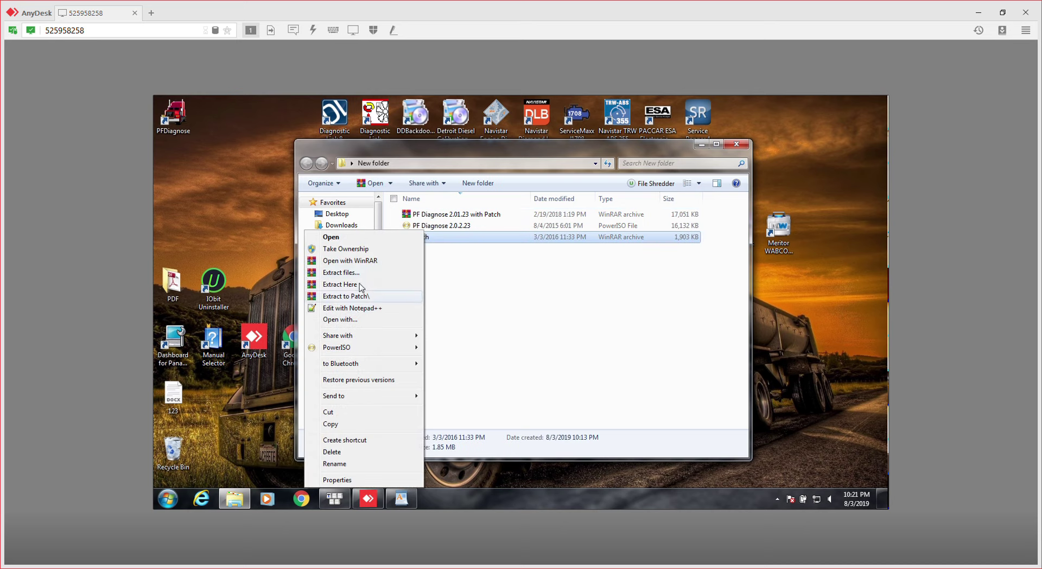
pyautogui.click(360, 284)
pyautogui.rightClick(500, 348)
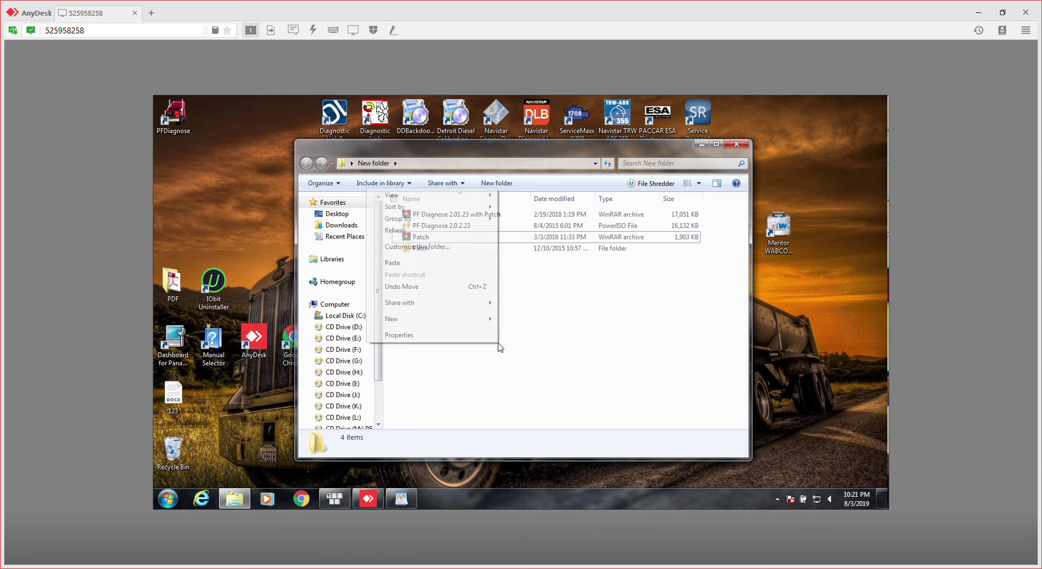
pyautogui.click(408, 231)
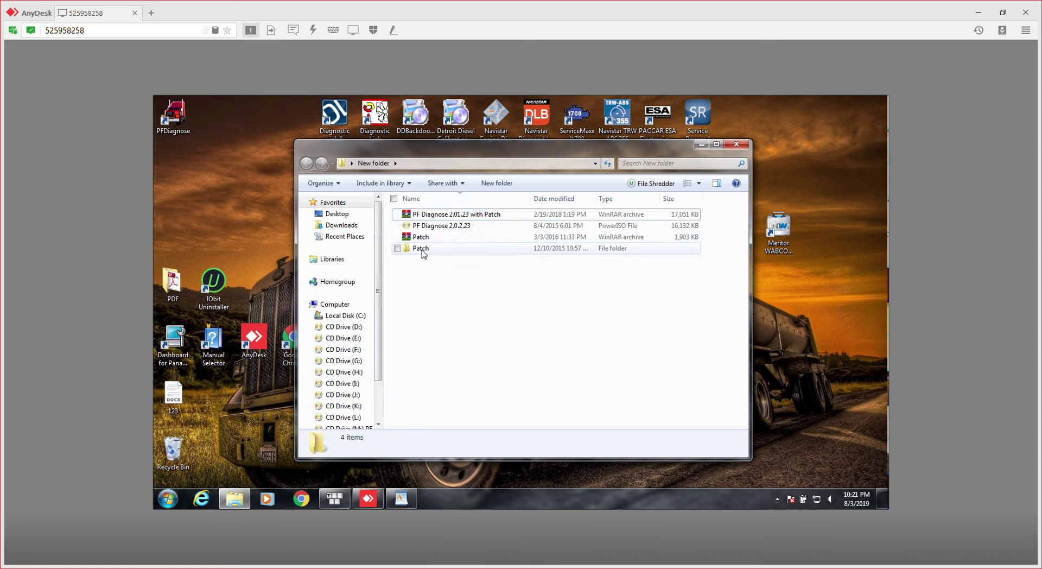
pyautogui.doubleClick(421, 248)
# Step: Open the C:\Program Files (x86)\Pocketfleet\PFDiagnose folder in a second Explorer window
pyautogui.click(168, 498)
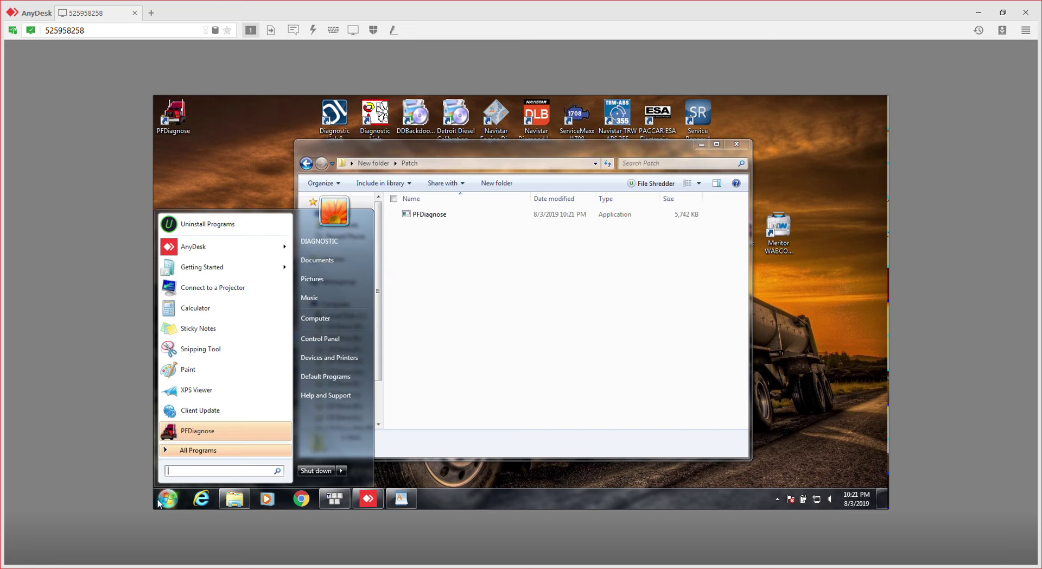
pyautogui.click(335, 315)
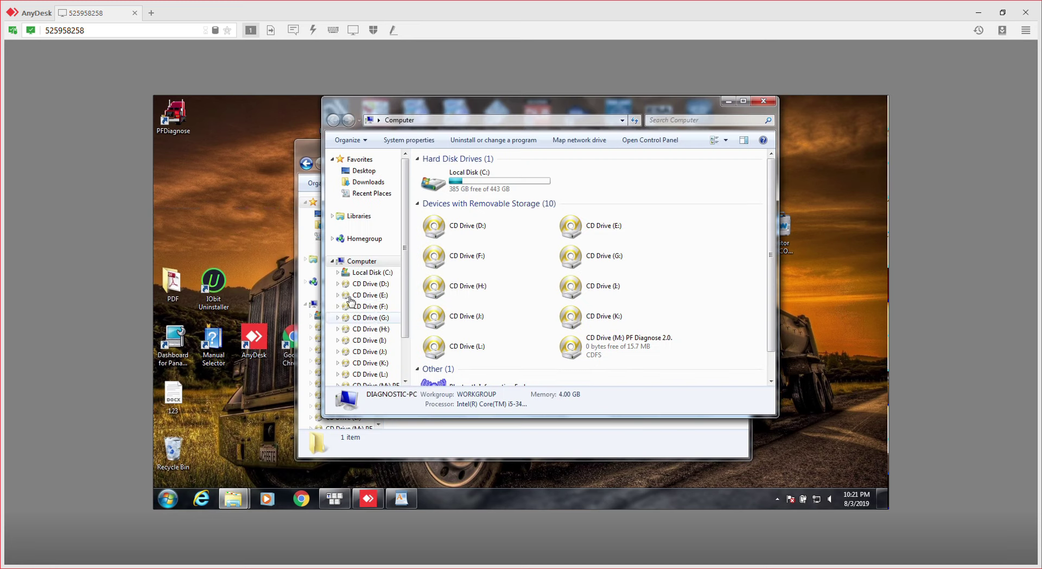
pyautogui.click(490, 191)
pyautogui.doubleClick(490, 192)
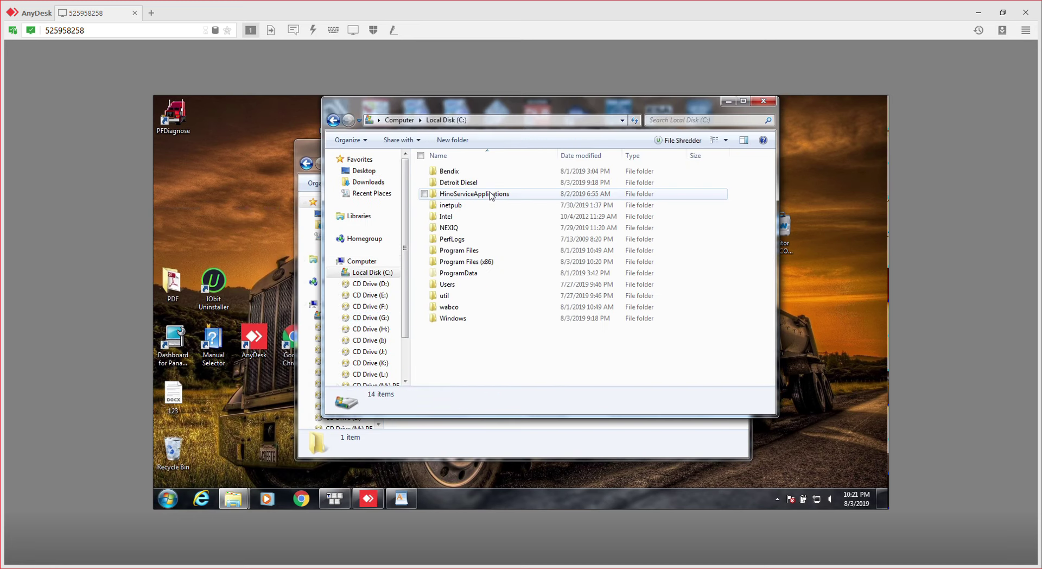
pyautogui.doubleClick(474, 261)
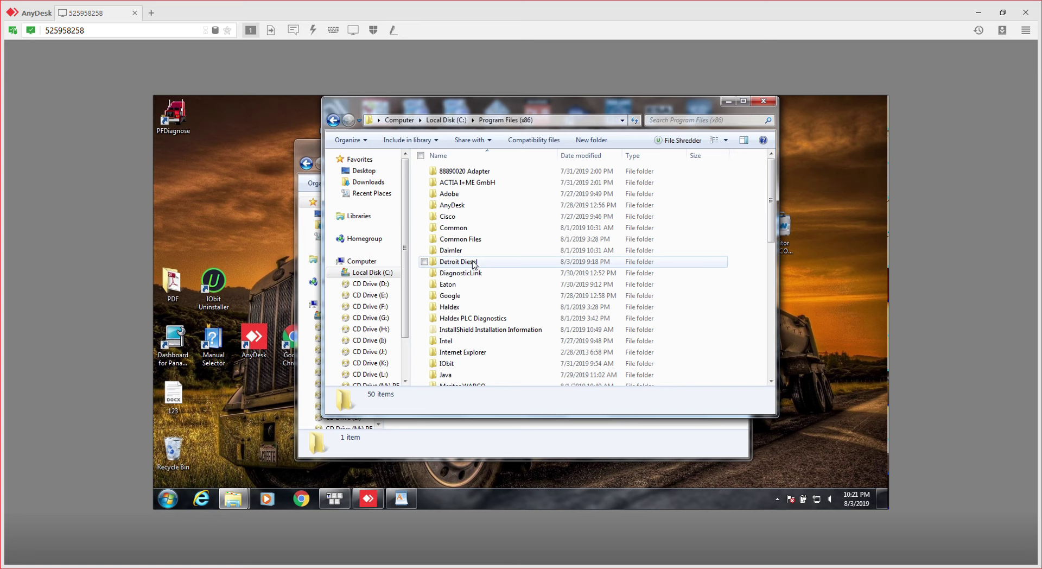
pyautogui.press('super+d')
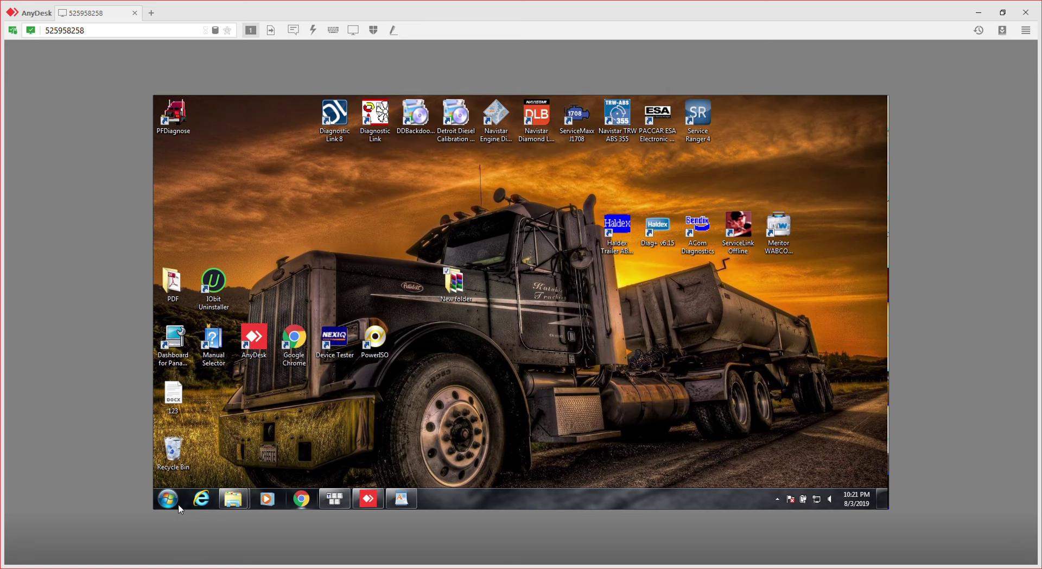
pyautogui.moveTo(234, 497)
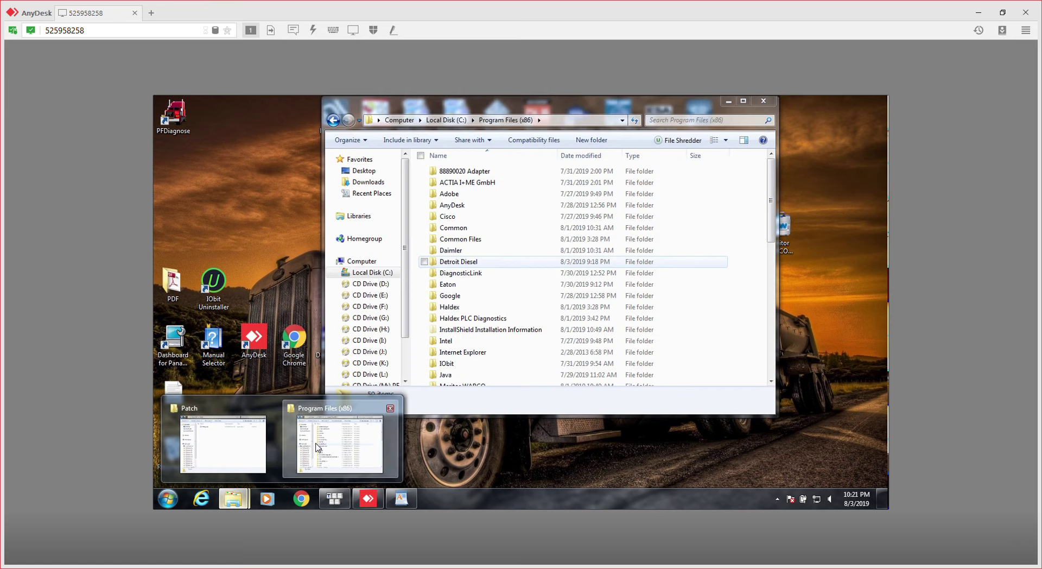
pyautogui.click(337, 448)
pyautogui.moveTo(782, 213); pyautogui.dragTo(780, 267)
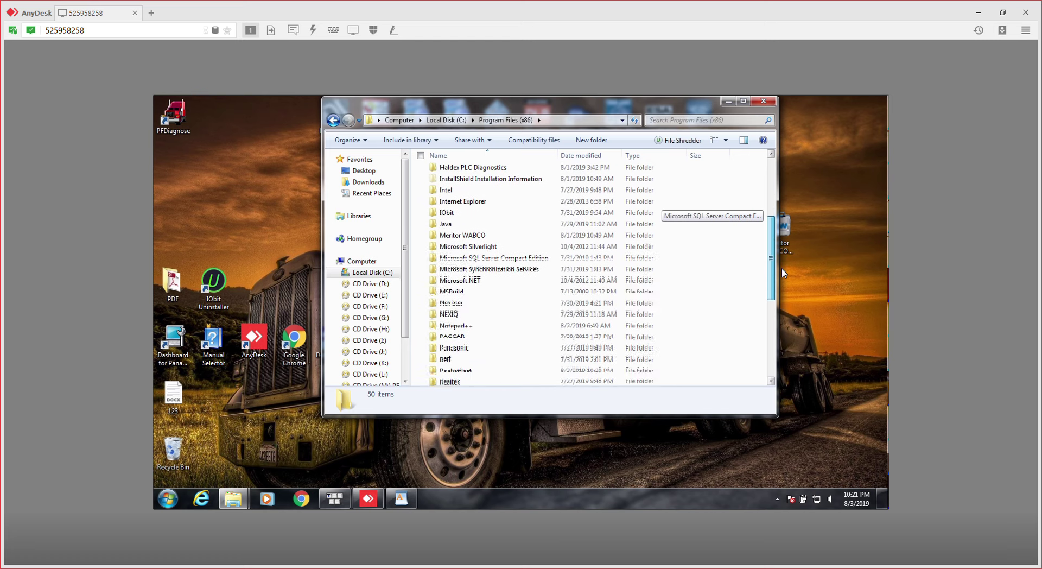
pyautogui.doubleClick(448, 370)
pyautogui.doubleClick(448, 171)
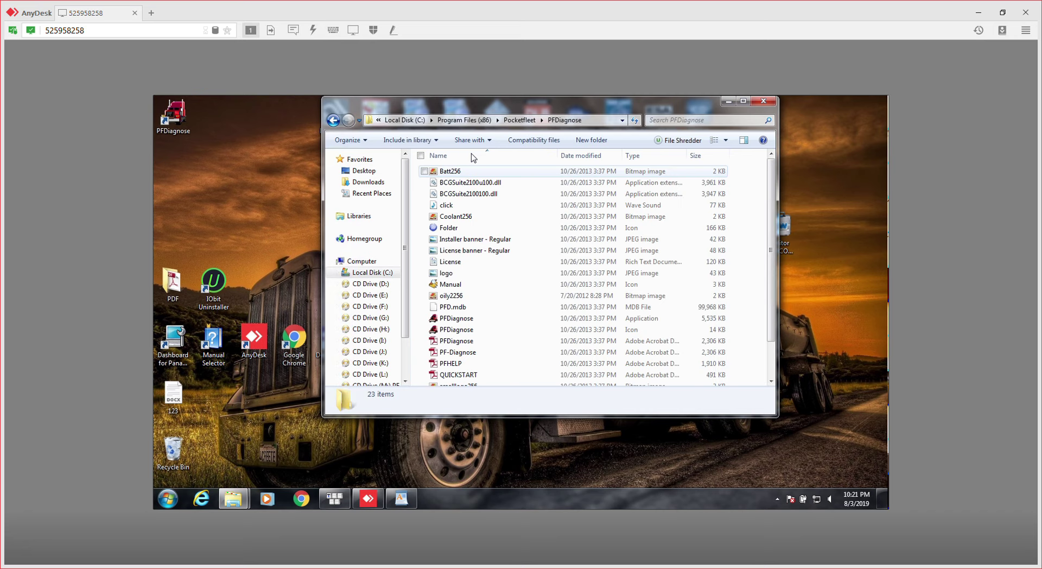
pyautogui.moveTo(501, 106); pyautogui.dragTo(476, 139)
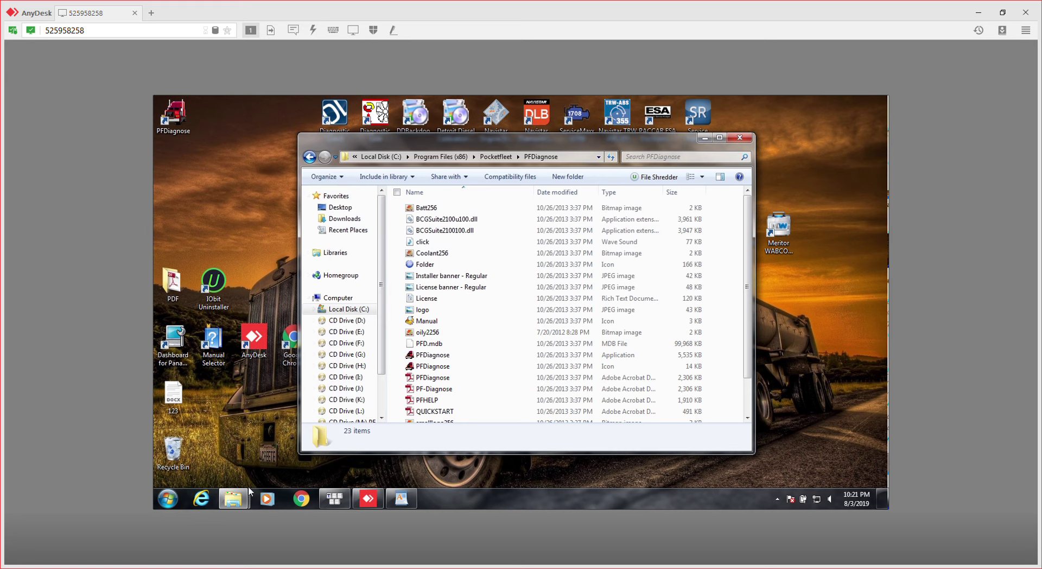
# Step: Return to the Patch folder window and copy the PFDiagnose application file
pyautogui.moveTo(244, 499)
pyautogui.click(258, 457)
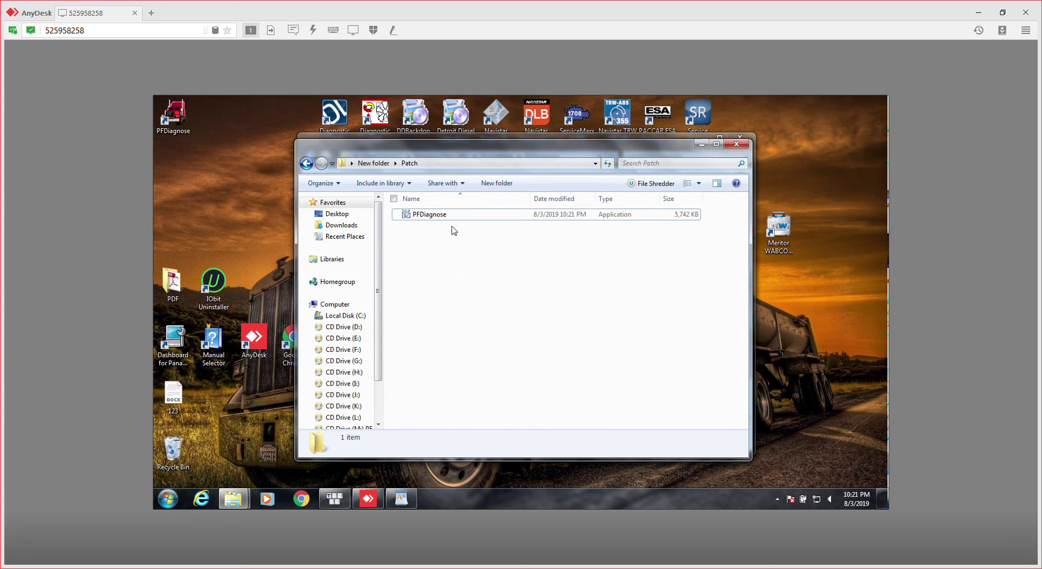
pyautogui.rightClick(440, 216)
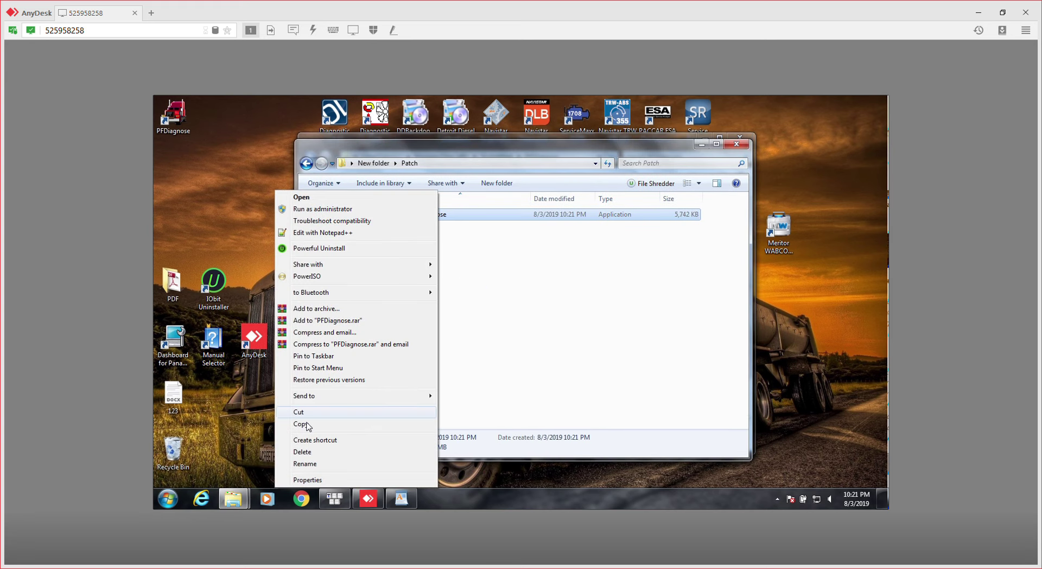
pyautogui.click(304, 424)
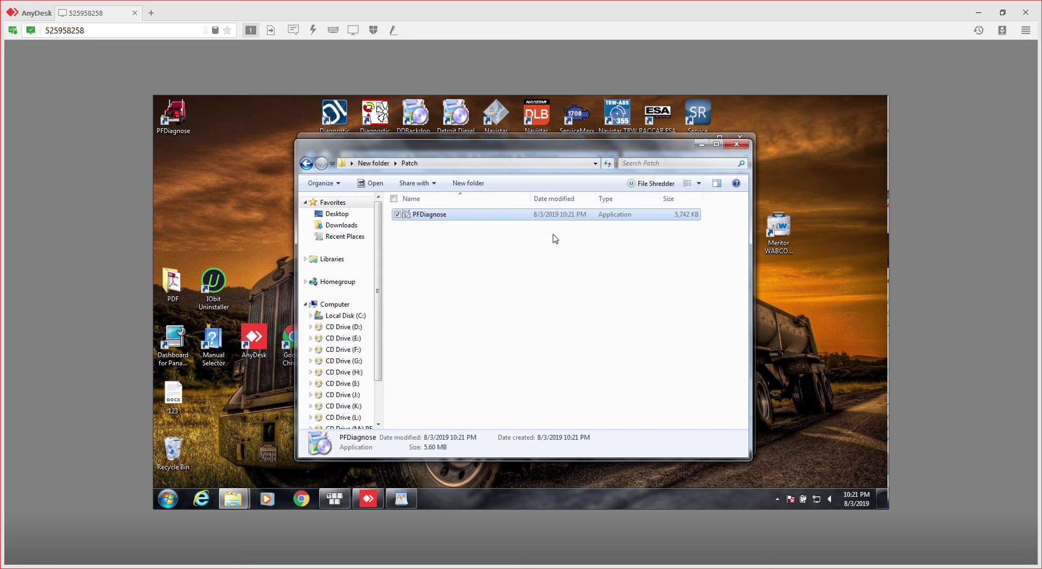
# Step: Paste the copied PFDiagnose application into the Pocketfleet\PFDiagnose folder, replacing the existing file with administrator permission, and close the folder
pyautogui.click(698, 145)
pyautogui.rightClick(393, 351)
pyautogui.click(317, 266)
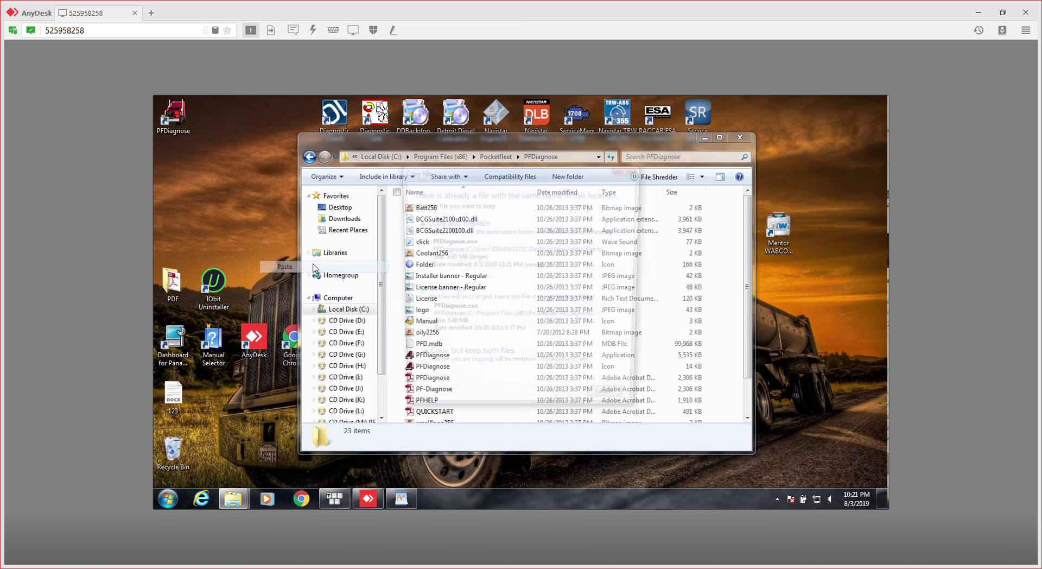
pyautogui.click(450, 234)
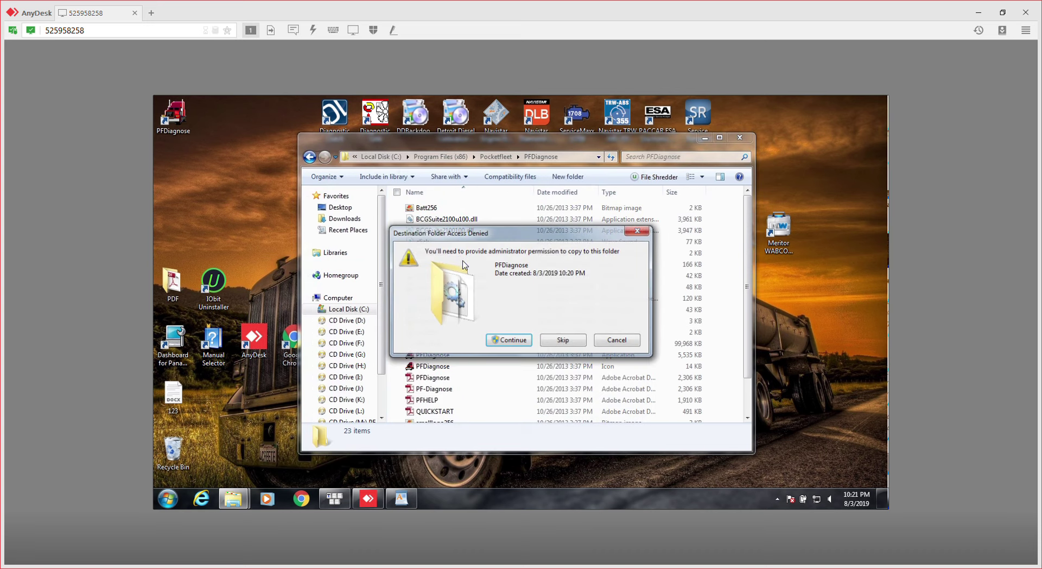
pyautogui.click(515, 345)
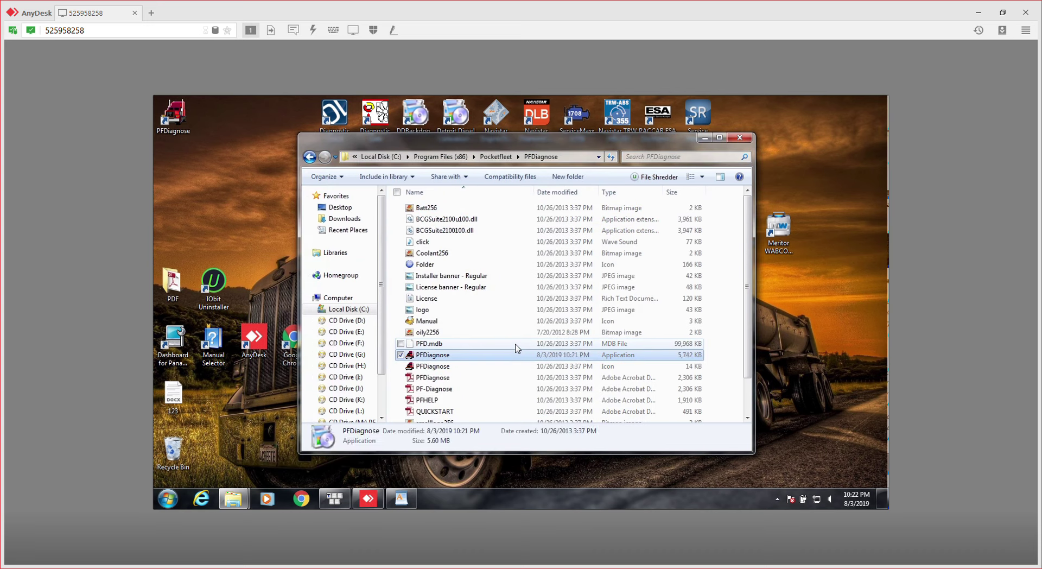
pyautogui.click(740, 137)
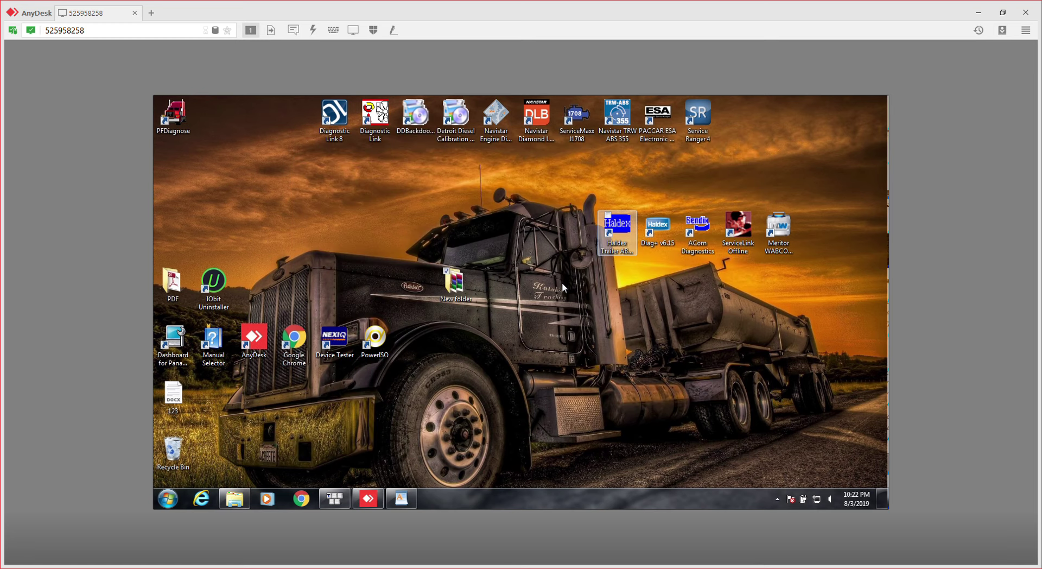
# Step: Refresh the desktop, launch PFDiagnose from its desktop shortcut and maximize its window
pyautogui.rightClick(563, 283)
pyautogui.click(481, 316)
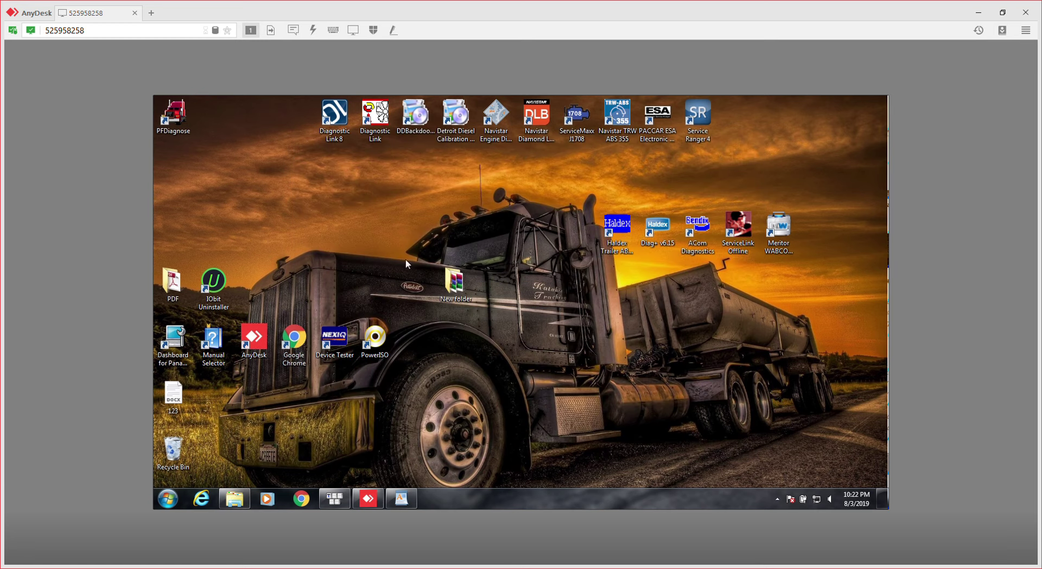
pyautogui.click(176, 127)
pyautogui.press('Return')
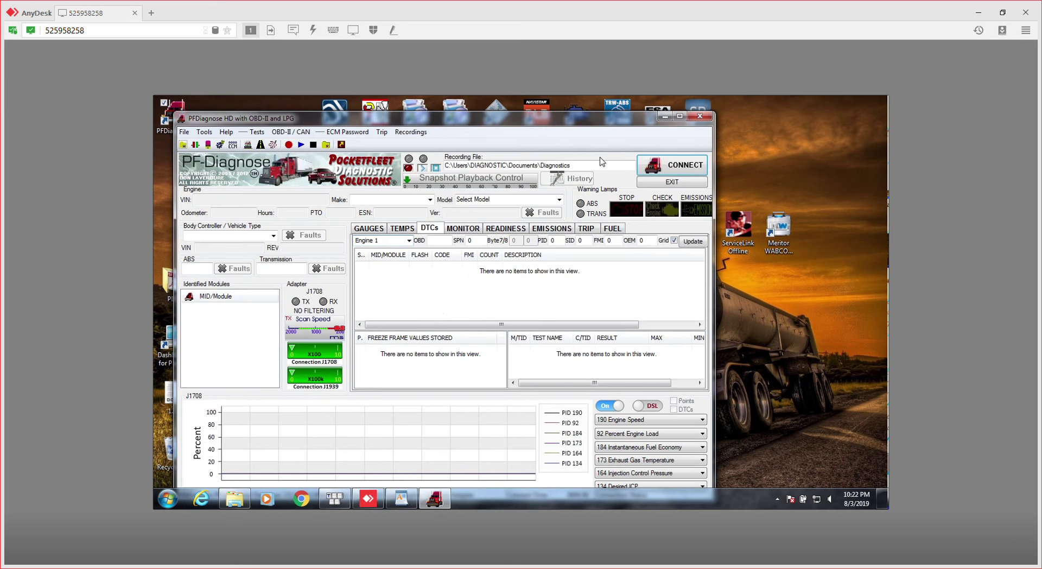
pyautogui.click(680, 116)
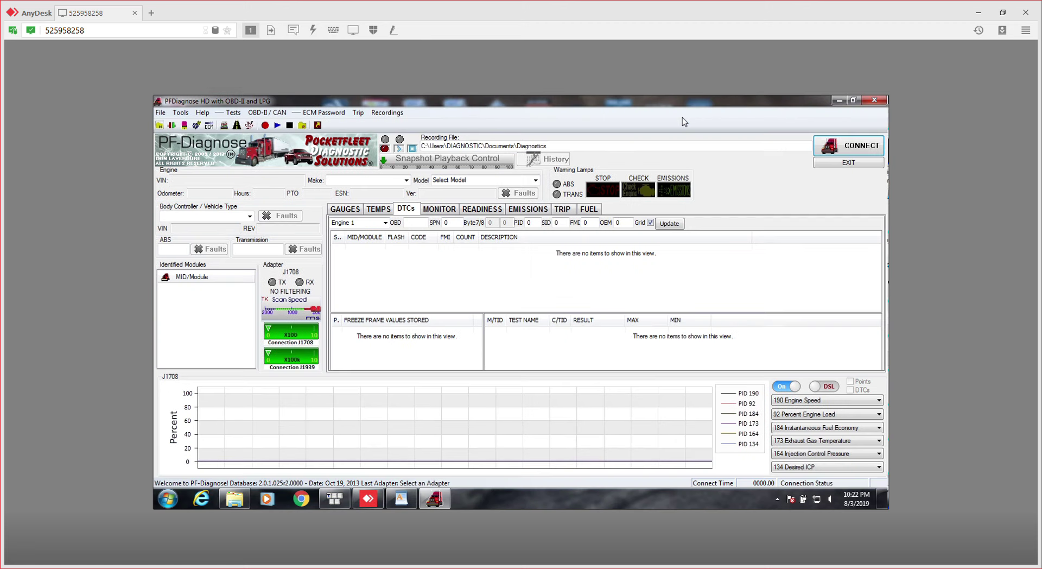
pyautogui.click(330, 113)
pyautogui.moveTo(271, 119)
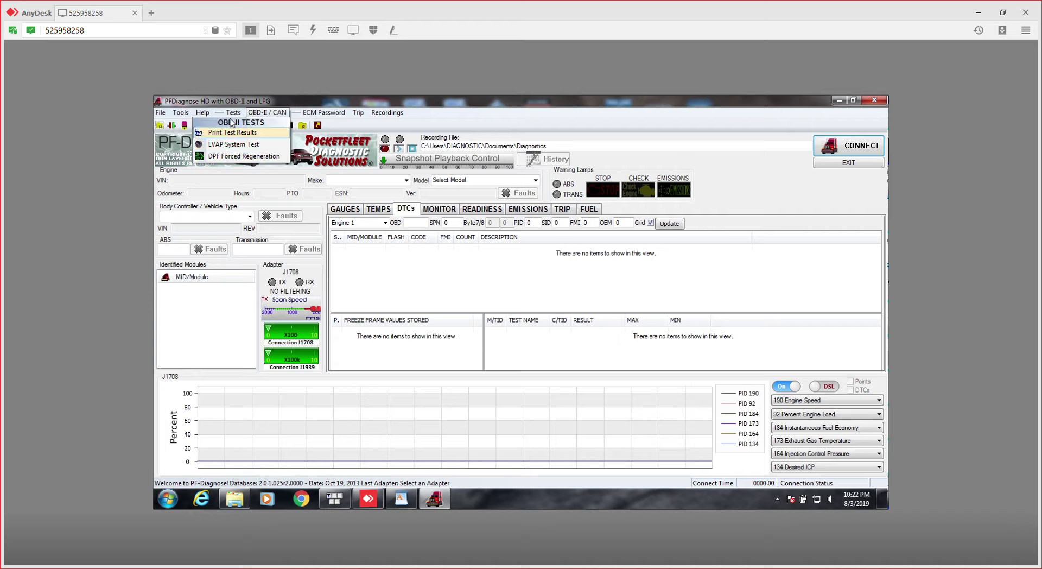
pyautogui.moveTo(233, 113)
pyautogui.moveTo(218, 133)
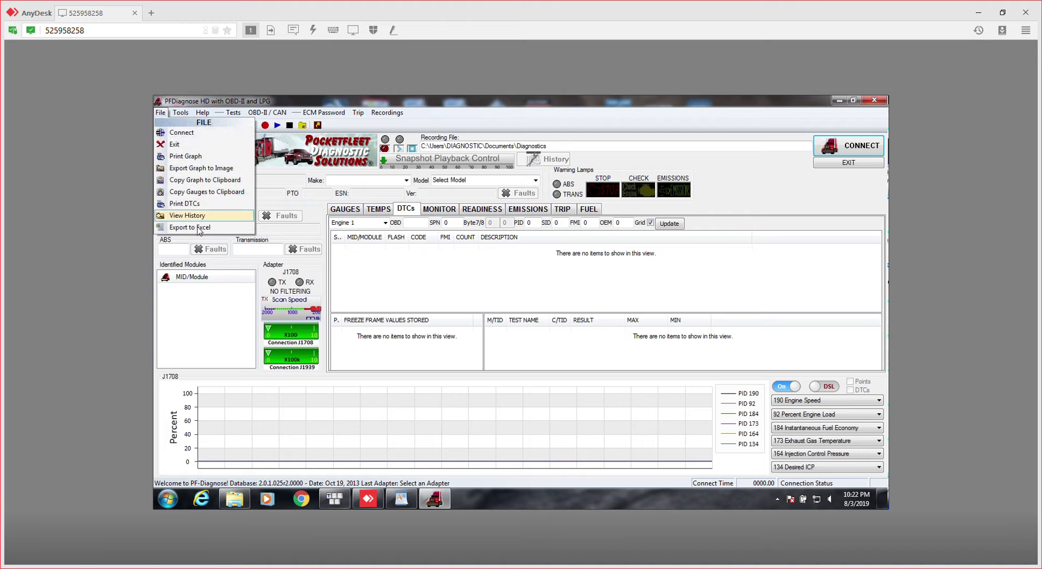
# Step: Switch to the WordPad document 123, review its service and payment notes, and minimize it to return to PFDiagnose
pyautogui.moveTo(398, 500)
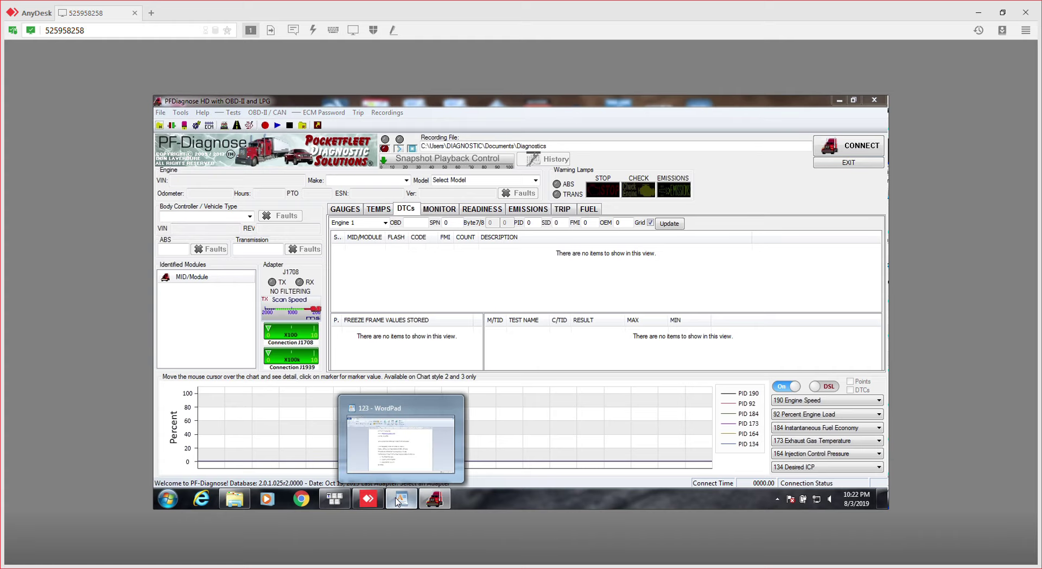
pyautogui.click(397, 499)
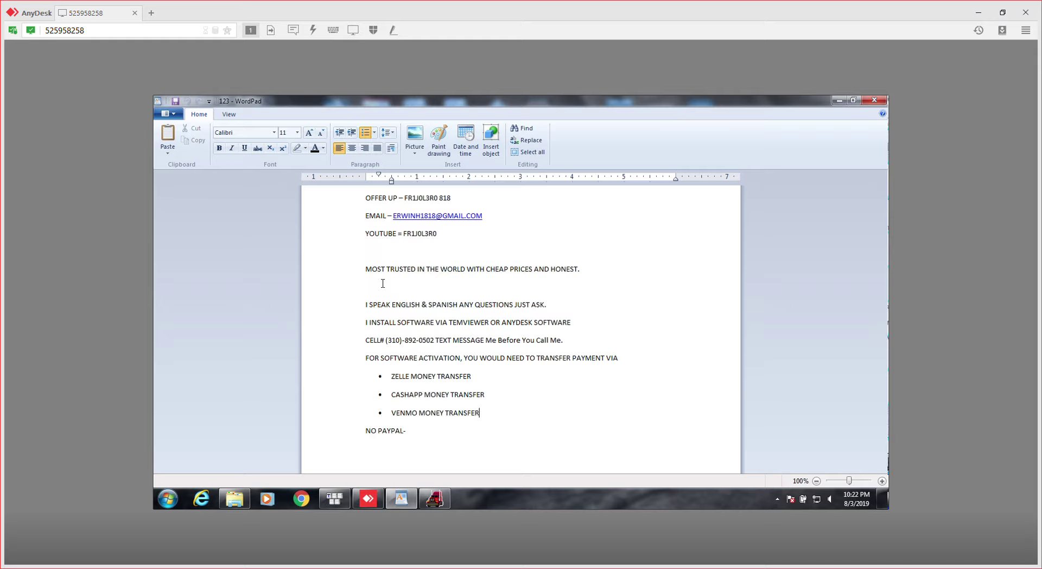
pyautogui.moveTo(370, 274); pyautogui.dragTo(593, 279)
pyautogui.click(595, 279)
pyautogui.click(839, 101)
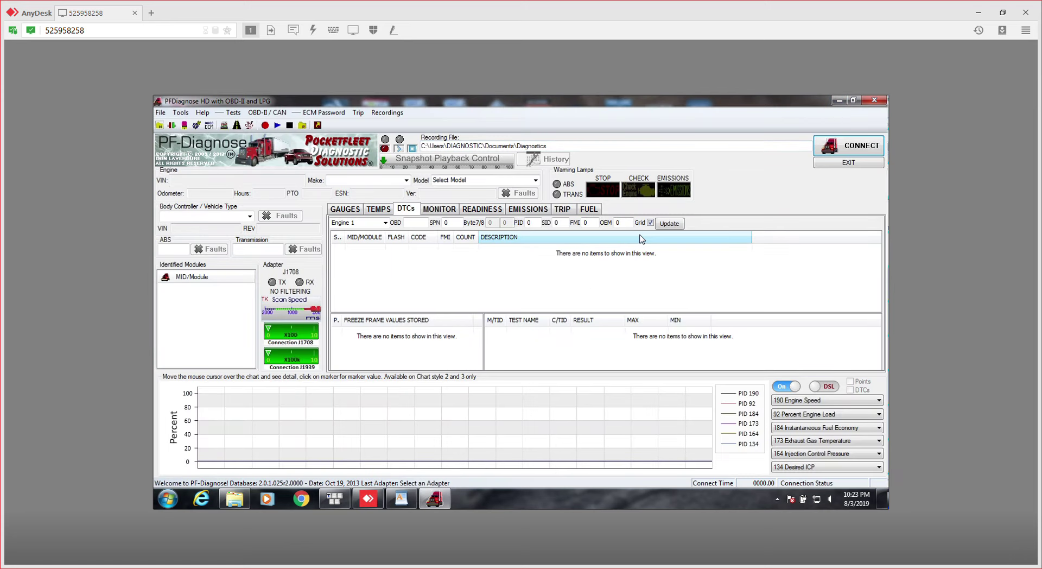
# Step: Exit PFDiagnose and relaunch it from its desktop shortcut
pyautogui.click(160, 114)
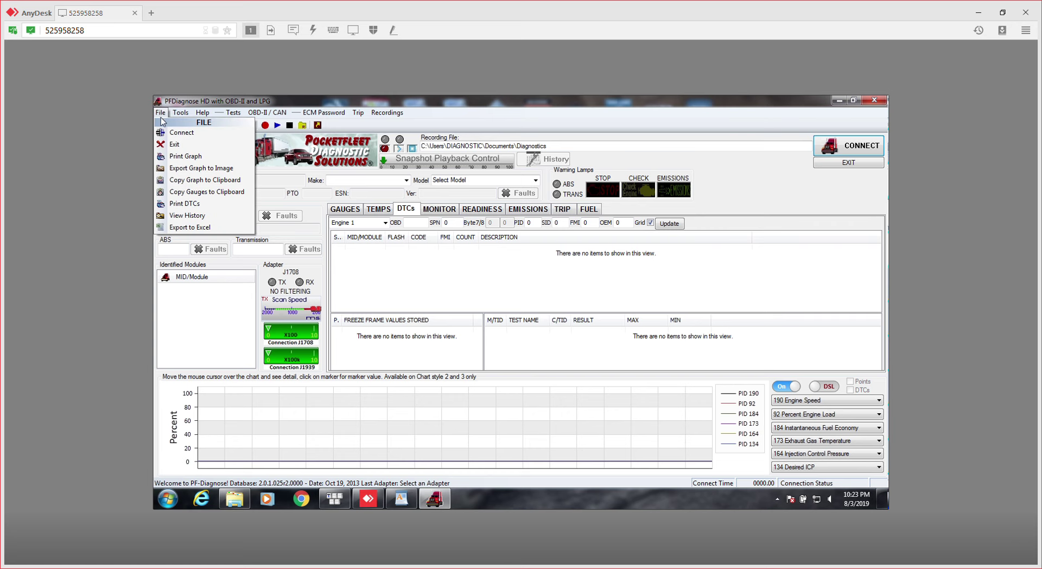
pyautogui.click(174, 144)
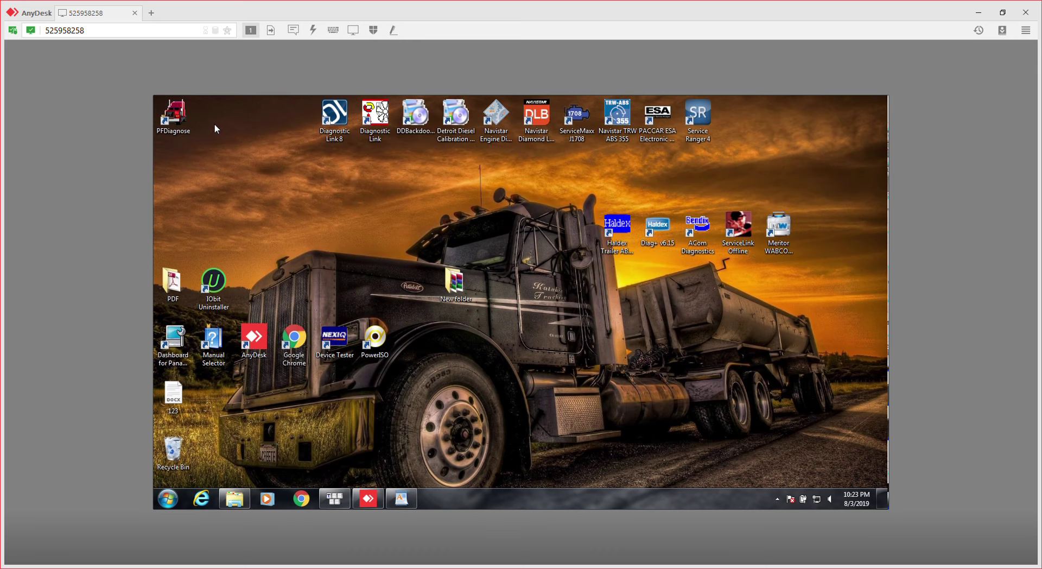
pyautogui.doubleClick(181, 133)
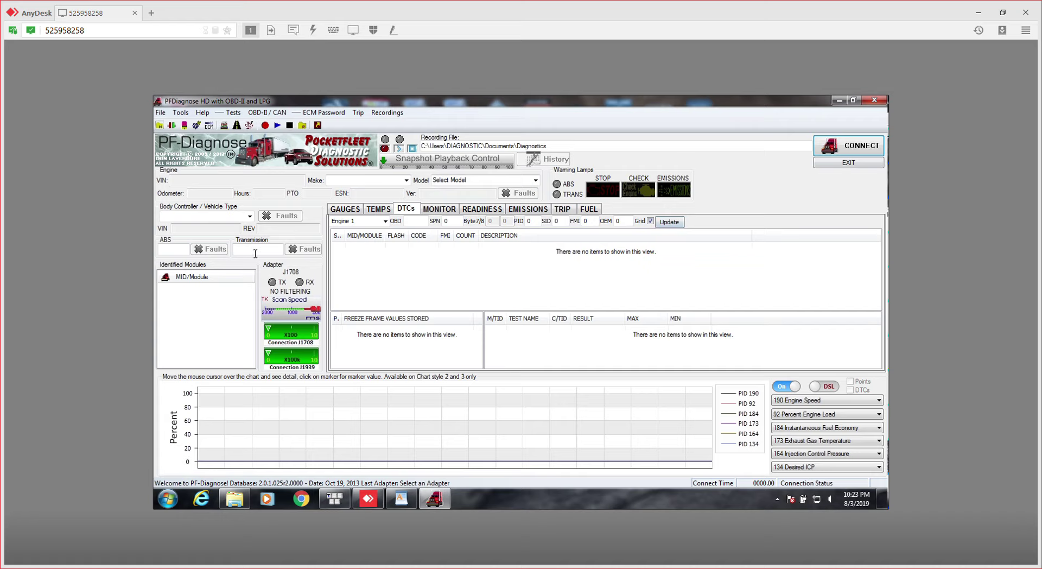
# Step: Examine the full list of makes available for Body Controller / Vehicle Type and close it without choosing one
pyautogui.click(250, 216)
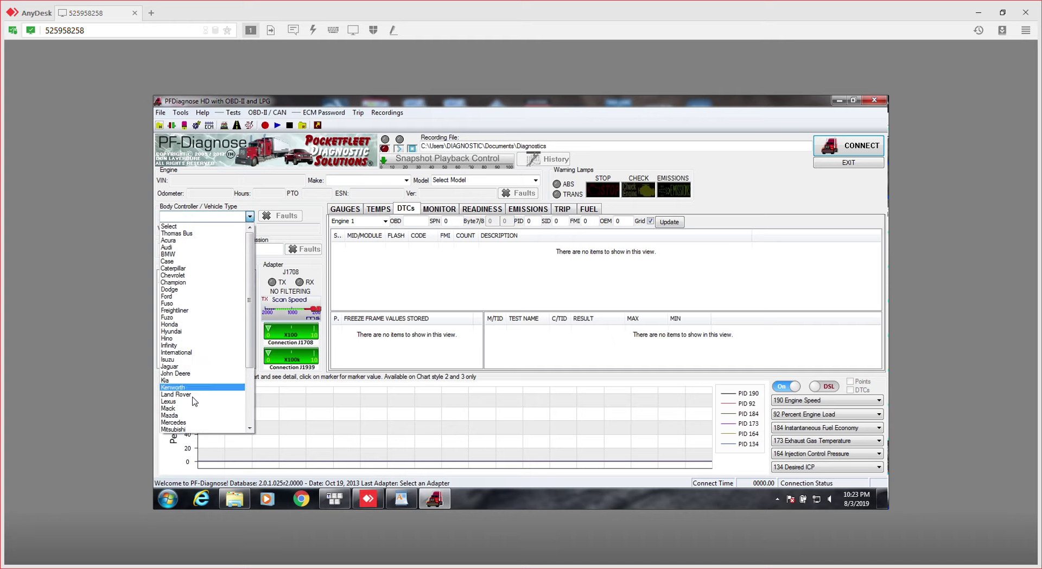
pyautogui.click(251, 429)
pyautogui.click(250, 429)
pyautogui.click(250, 429)
pyautogui.click(251, 429)
pyautogui.click(250, 430)
pyautogui.click(250, 430)
pyautogui.click(251, 430)
pyautogui.click(250, 429)
pyautogui.click(250, 430)
pyautogui.click(250, 429)
pyautogui.click(250, 429)
pyautogui.click(250, 429)
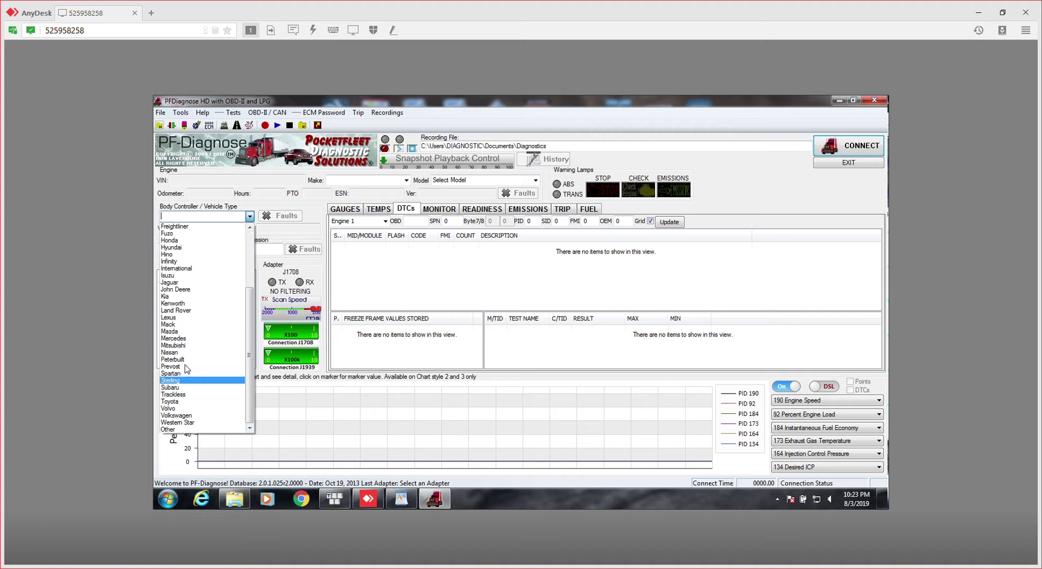
pyautogui.click(250, 228)
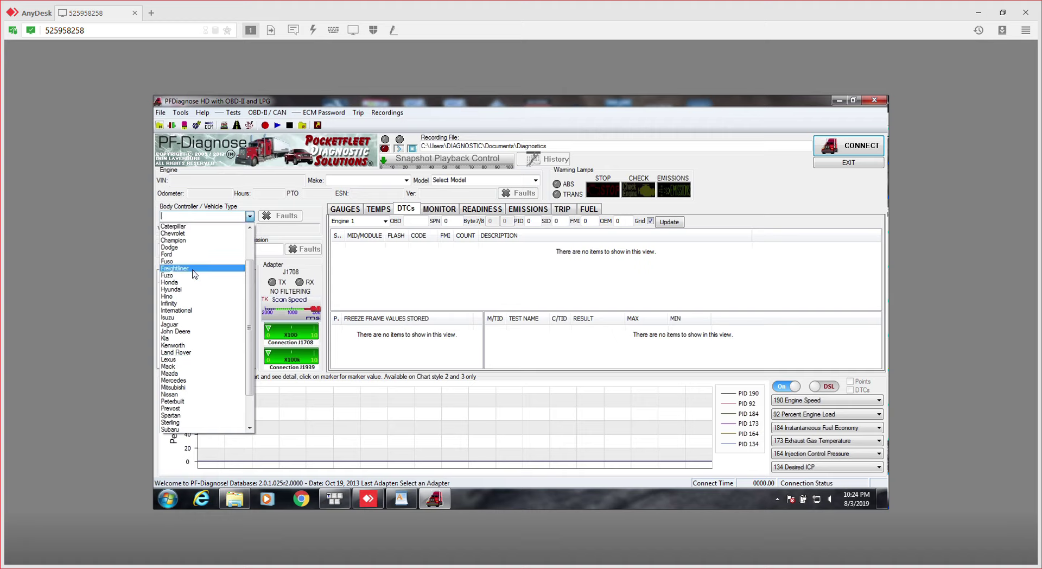
pyautogui.click(250, 227)
pyautogui.click(250, 227)
pyautogui.click(249, 227)
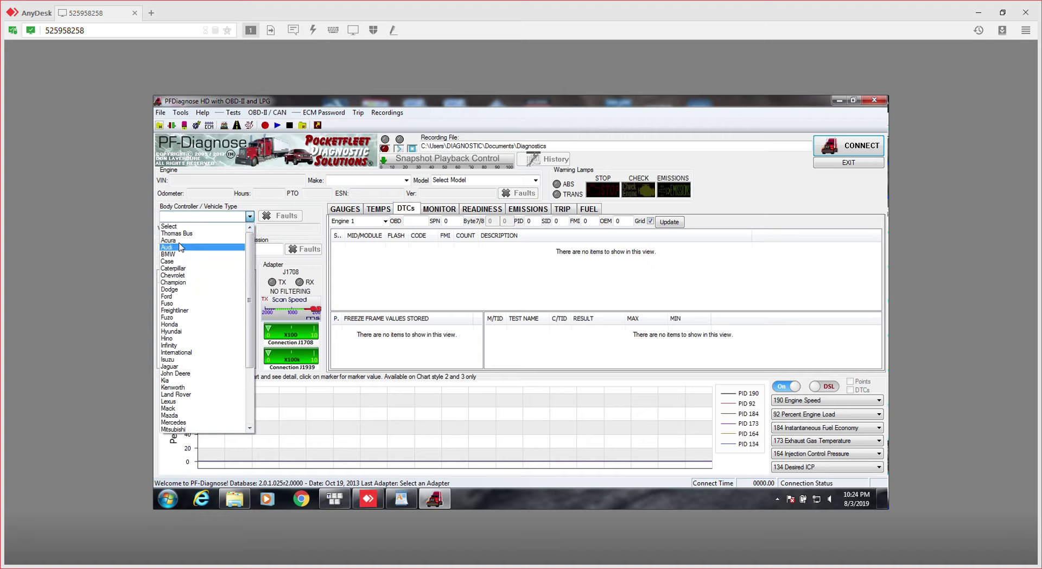
pyautogui.click(541, 273)
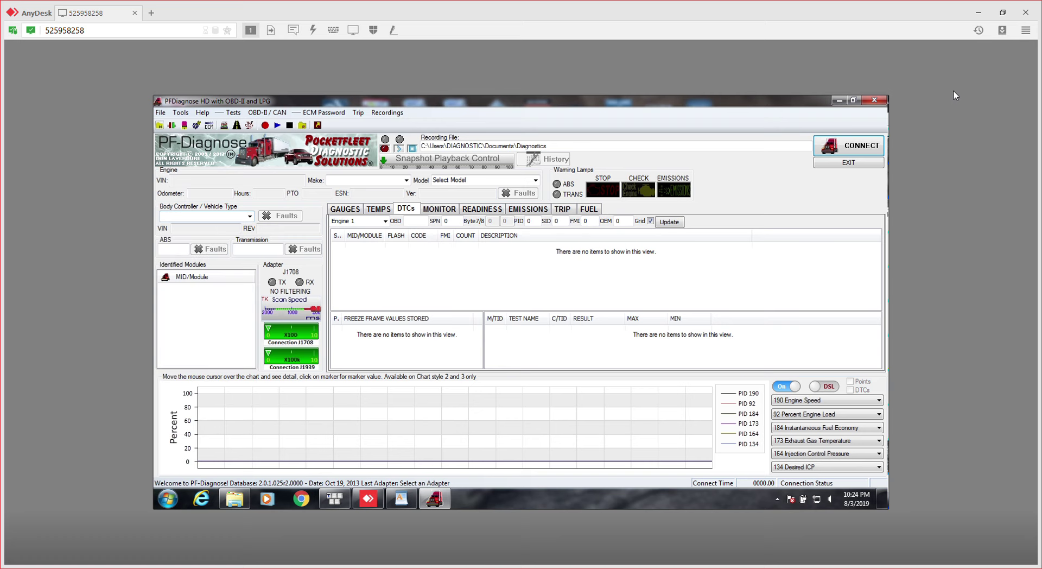
# Step: Restore the PFDiagnose window to its smaller size and move it toward the middle of the remote desktop
pyautogui.click(853, 100)
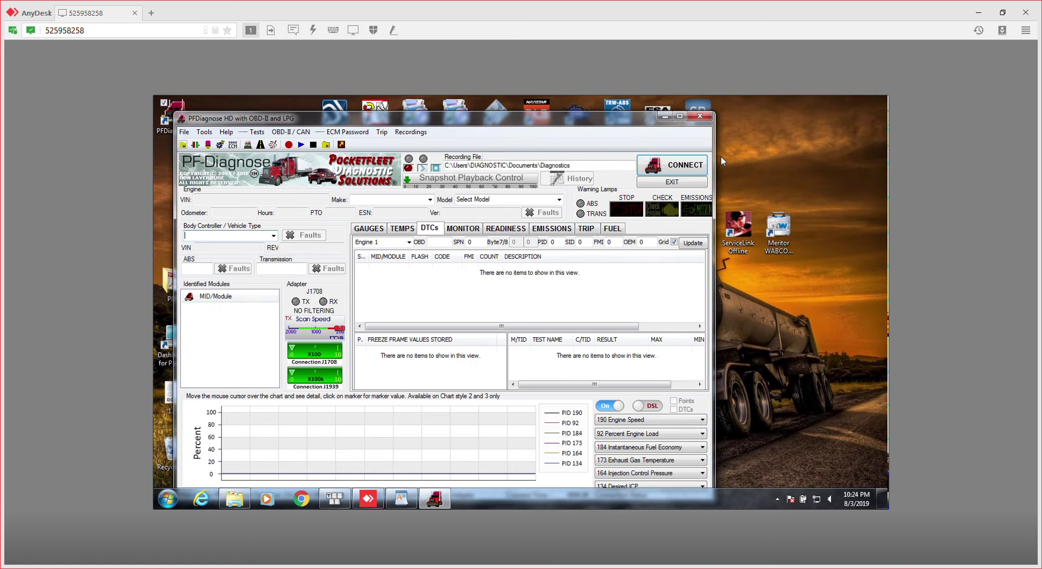
pyautogui.moveTo(604, 122); pyautogui.dragTo(670, 106)
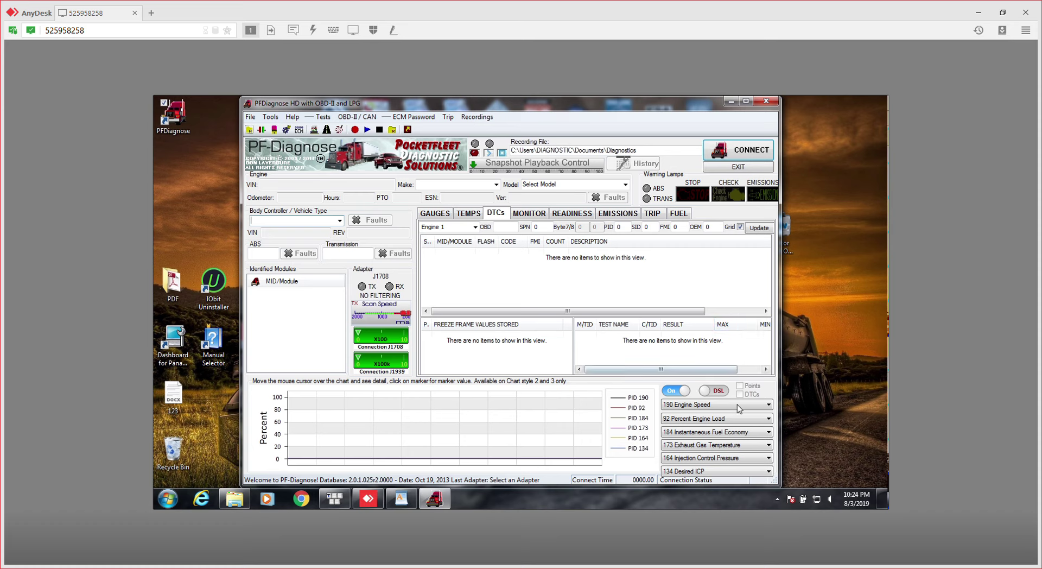
pyautogui.moveTo(373, 504)
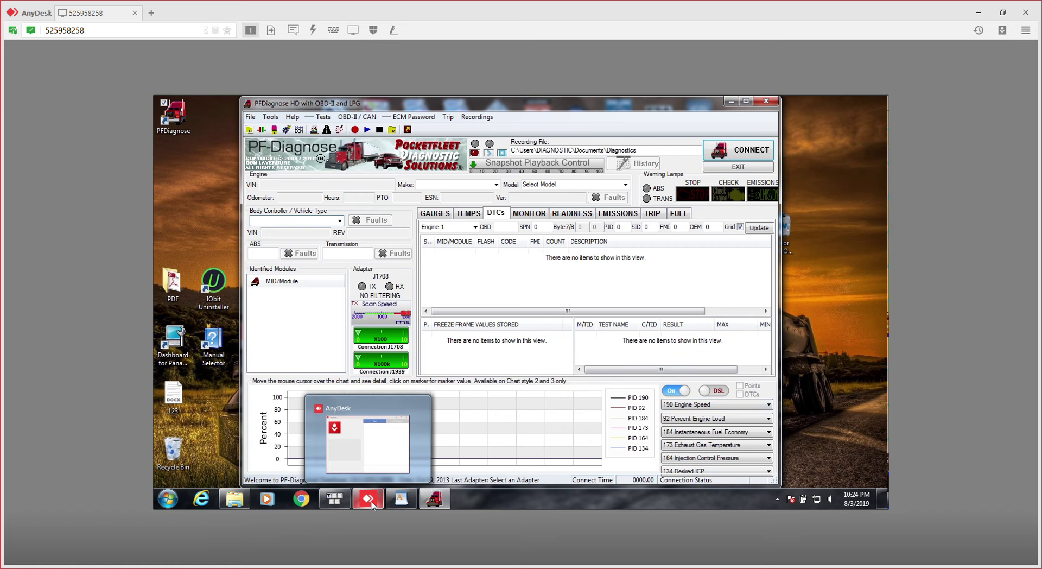
pyautogui.click(401, 498)
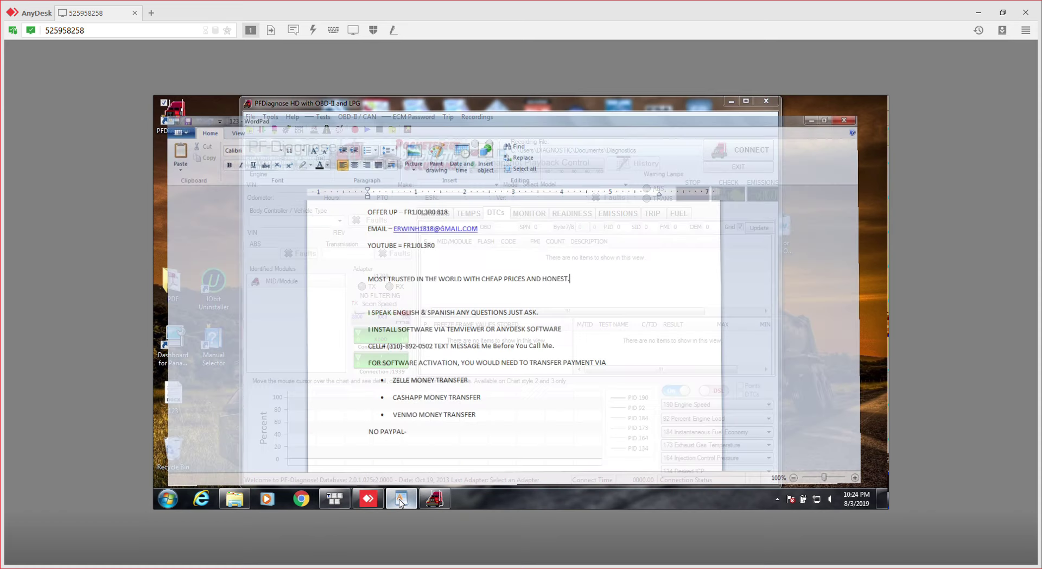
pyautogui.click(406, 497)
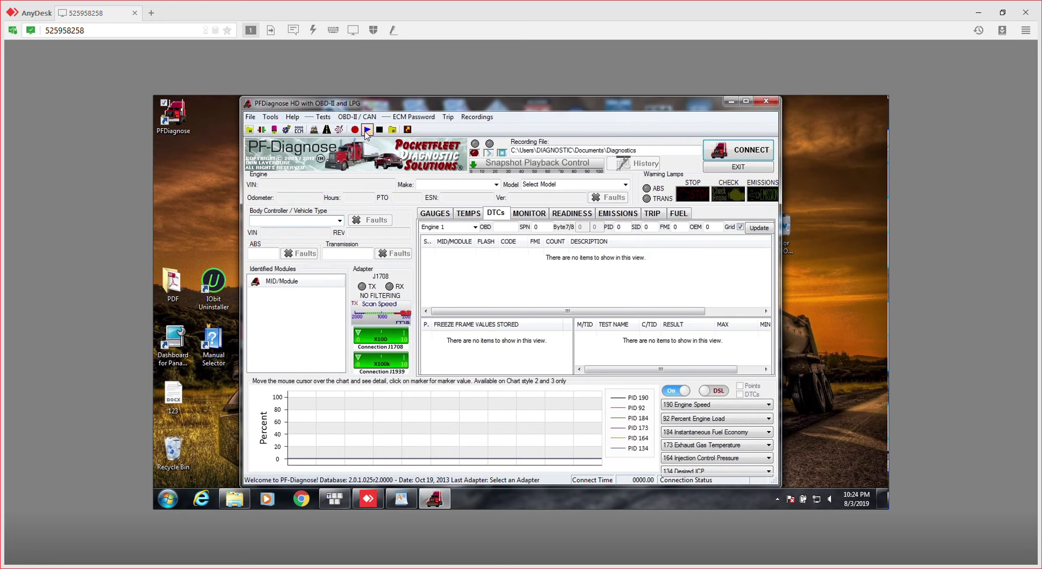
pyautogui.click(448, 117)
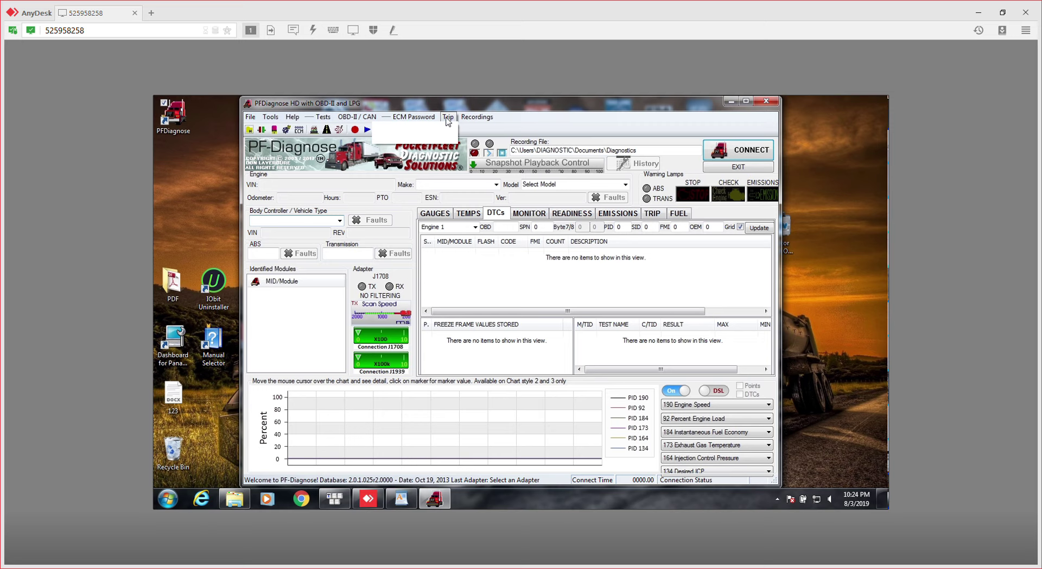
pyautogui.click(447, 121)
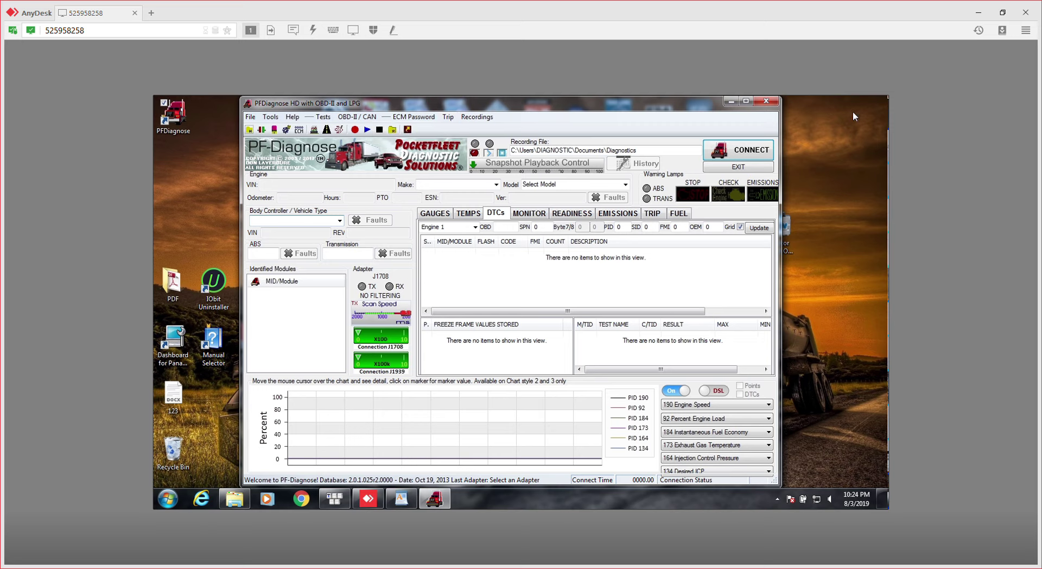